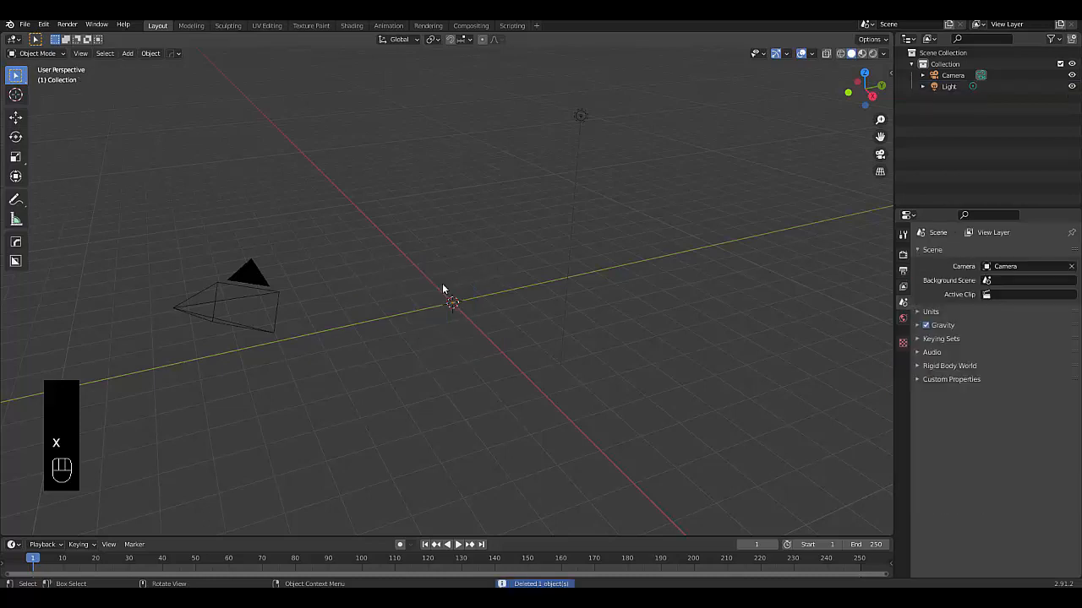
Add a mesh circle with 10 vertices at the origin, seen from the top view.
key("shift+a")
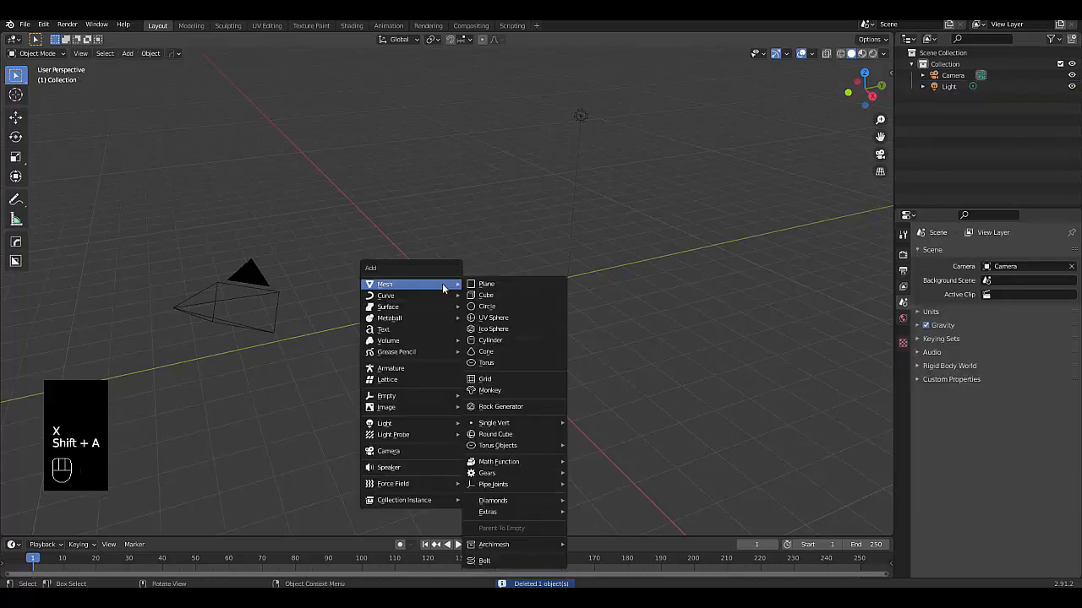
left_click(507, 307)
key("KP_7")
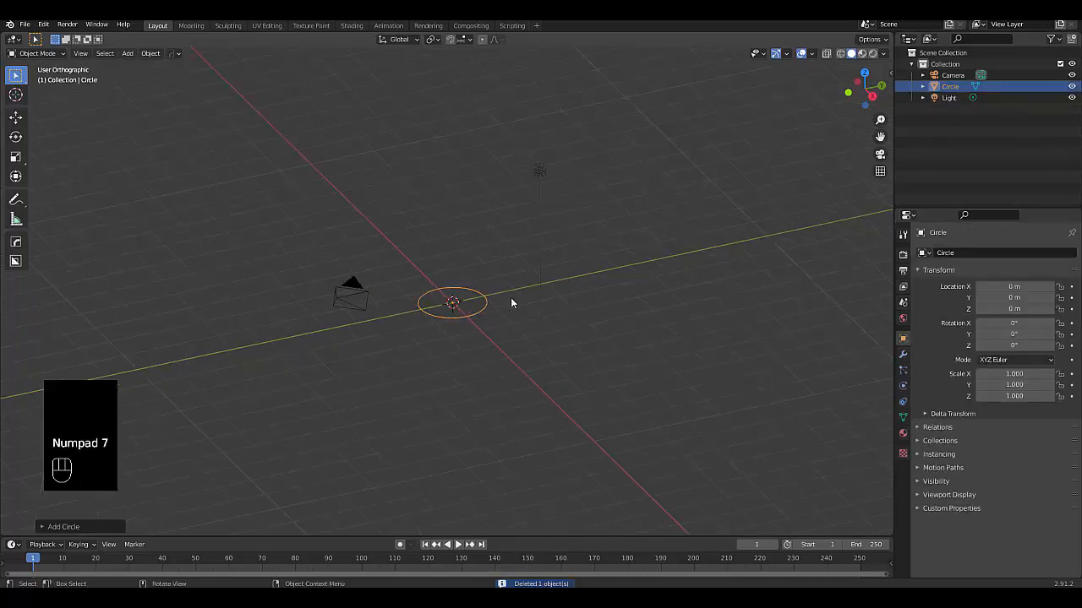
left_click(92, 526)
left_click(133, 404)
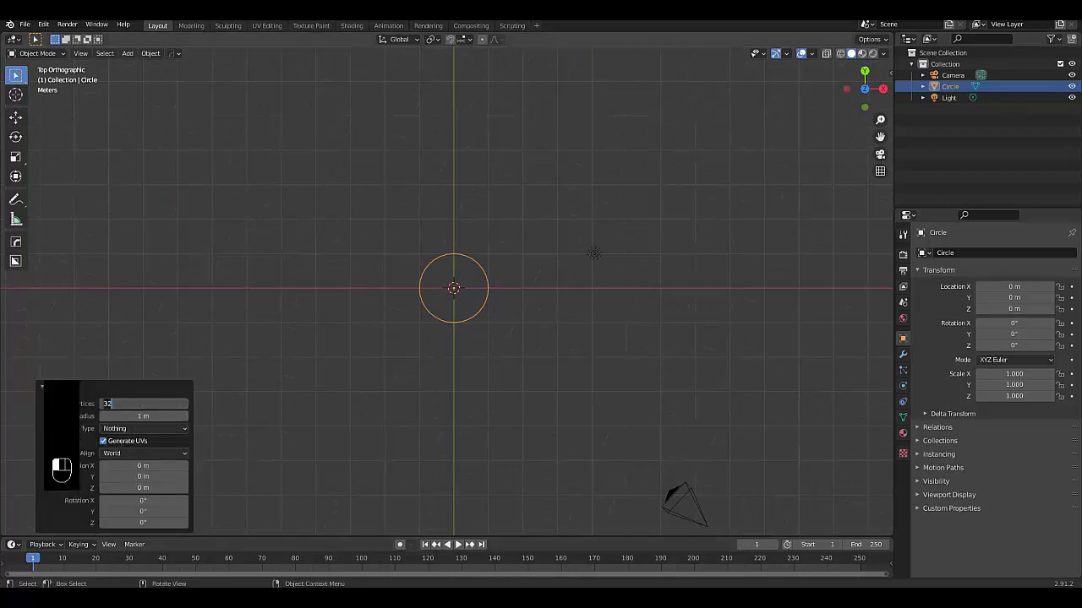
type("10")
key("Return")
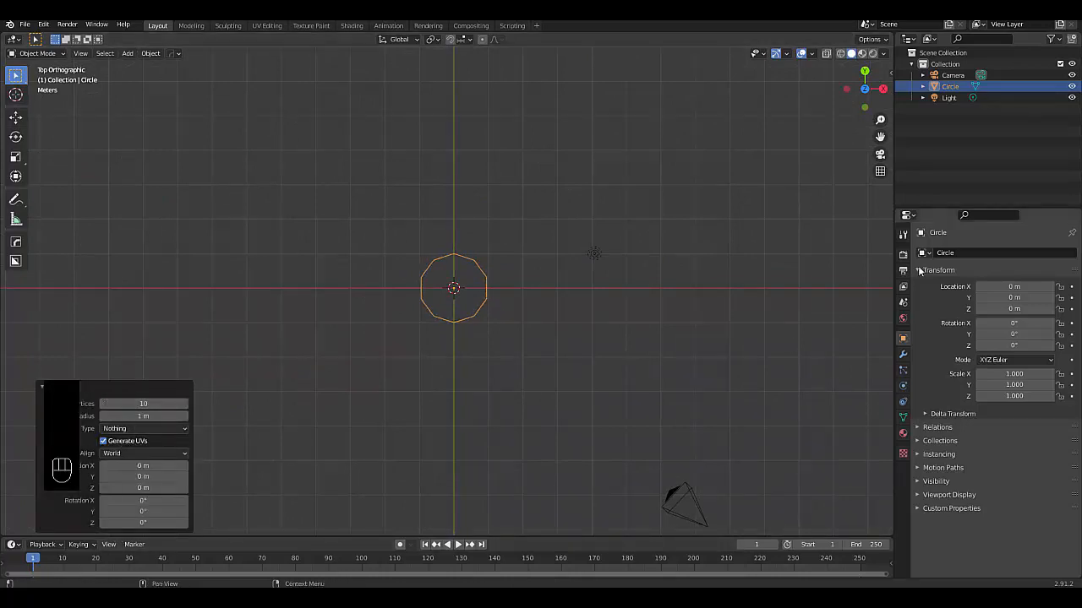
In Edit Mode, select every other vertex of the circle and scale them inward to about 0.367 to form a five-pointed star.
key("Tab")
left_click(596, 313)
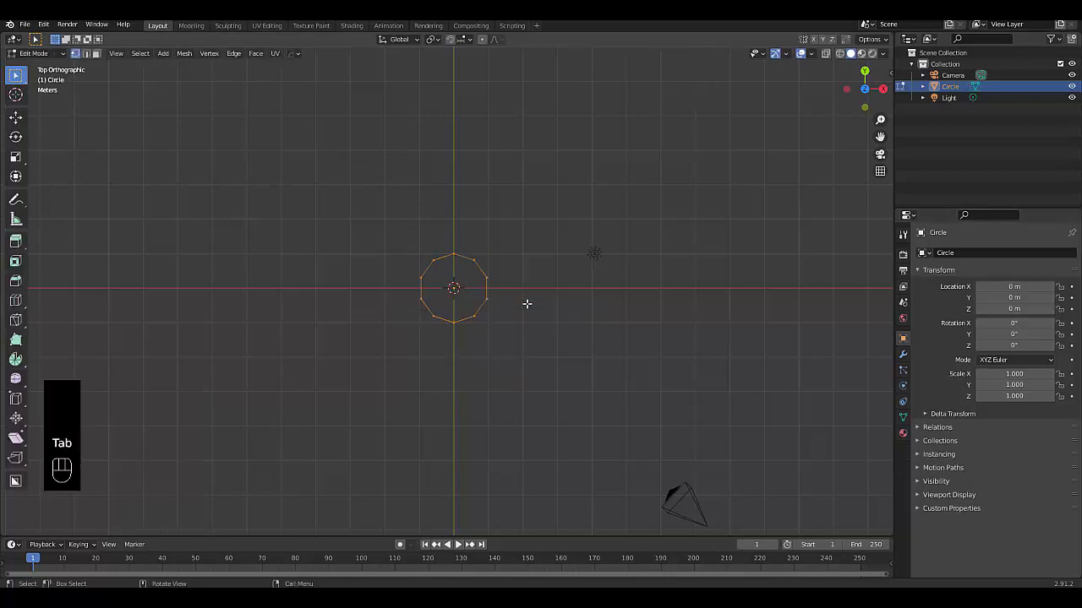
scroll(507, 317, "up", 2)
left_click_drag(465, 334, 497, 380)
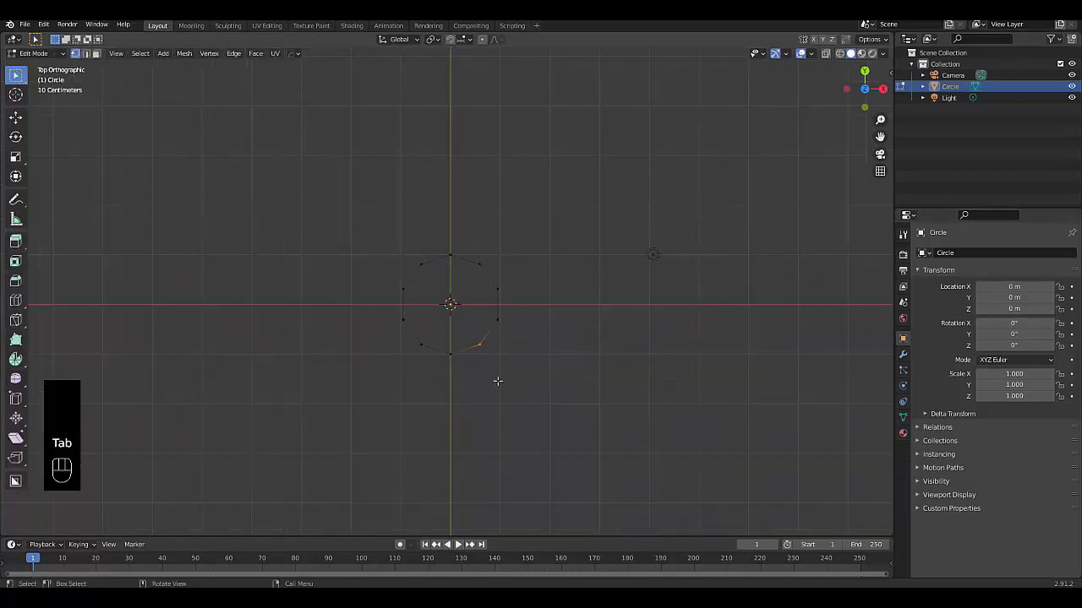
left_click_drag(484, 286, 511, 308, "shift")
left_click(517, 321)
left_click(512, 302)
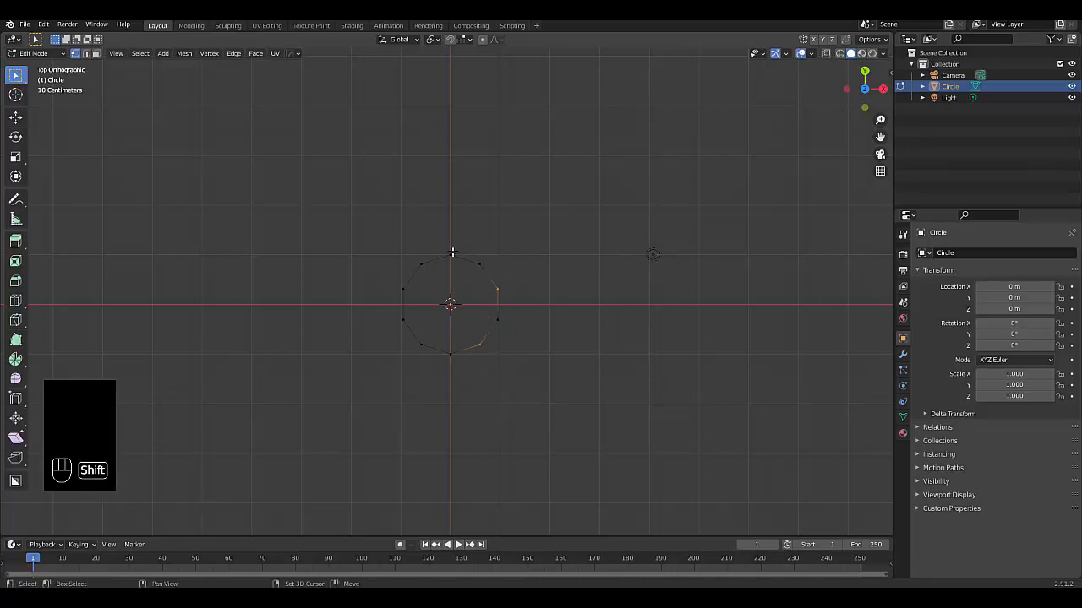
left_click(452, 253, "shift")
left_click_drag(393, 282, 435, 365, "shift")
scroll(426, 290, "up", 2)
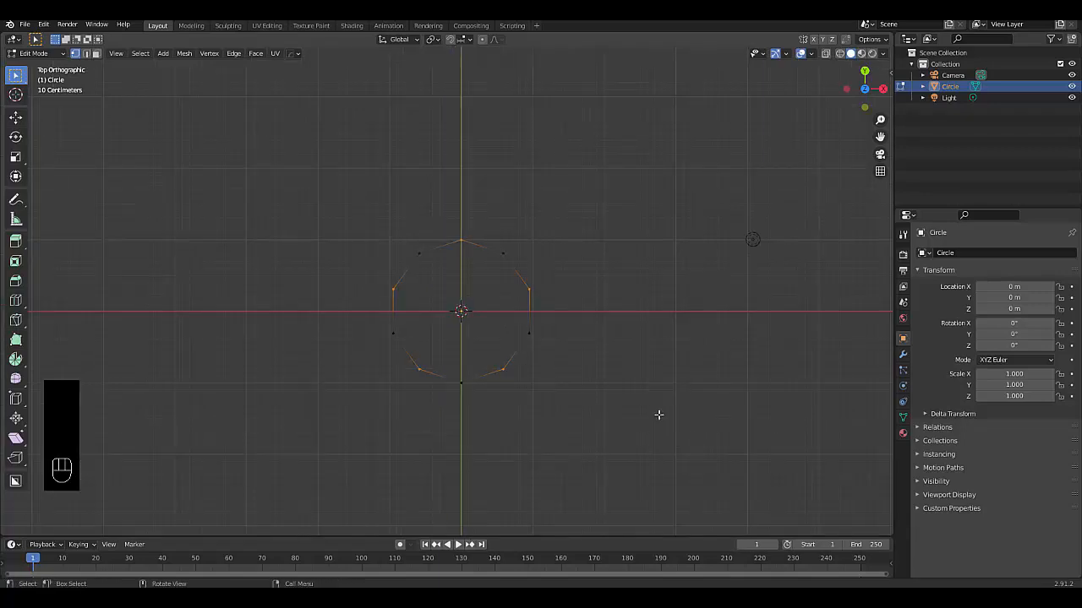
key("s")
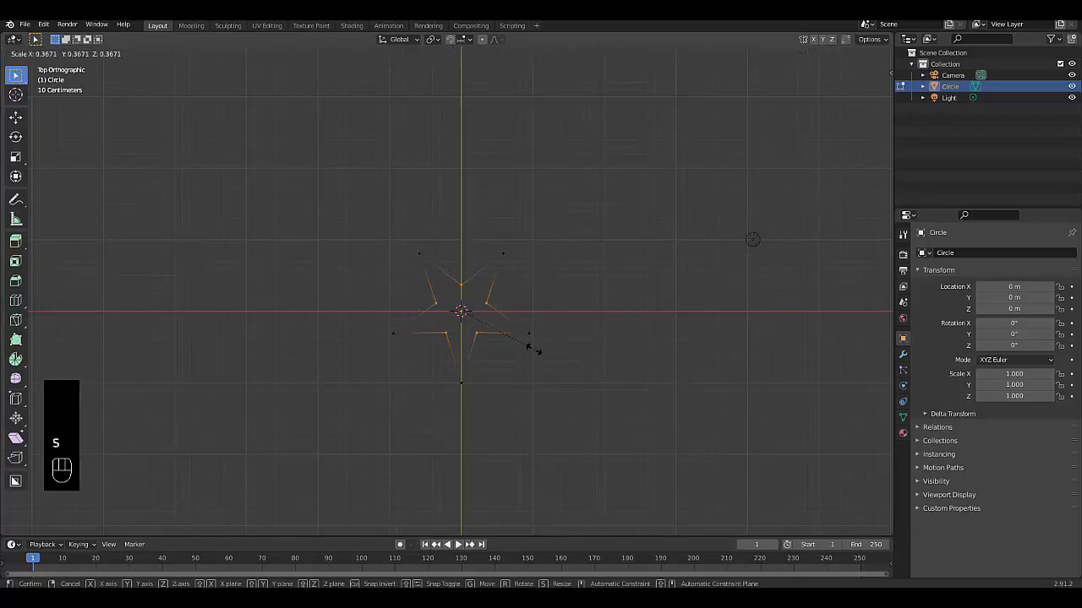
left_click(528, 347)
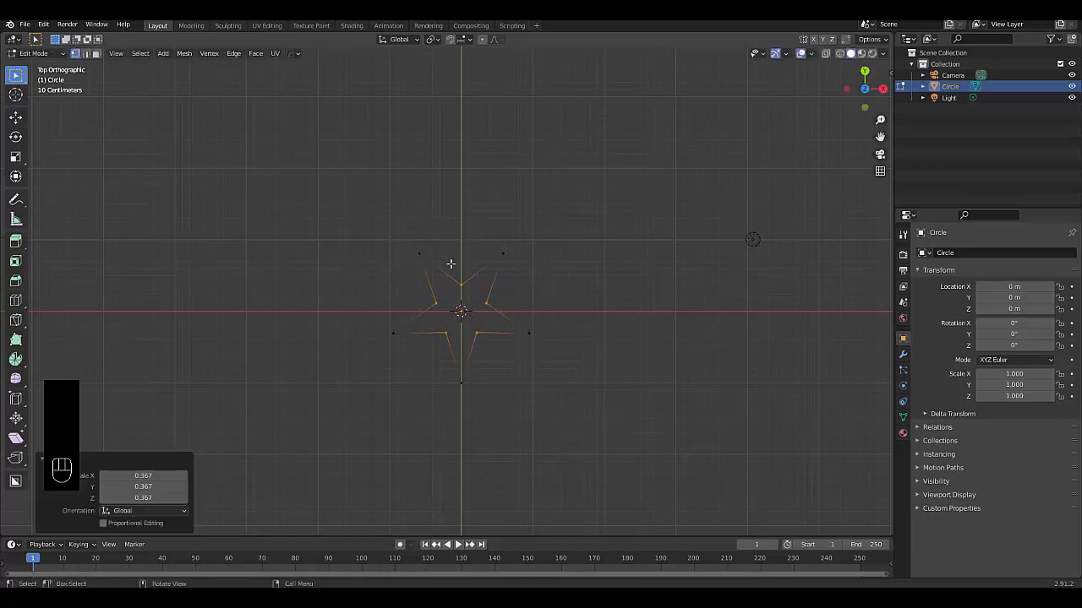
Select the whole star outline and fill it with a face.
scroll(450, 264, "up", 1)
left_click_drag(311, 217, 569, 418)
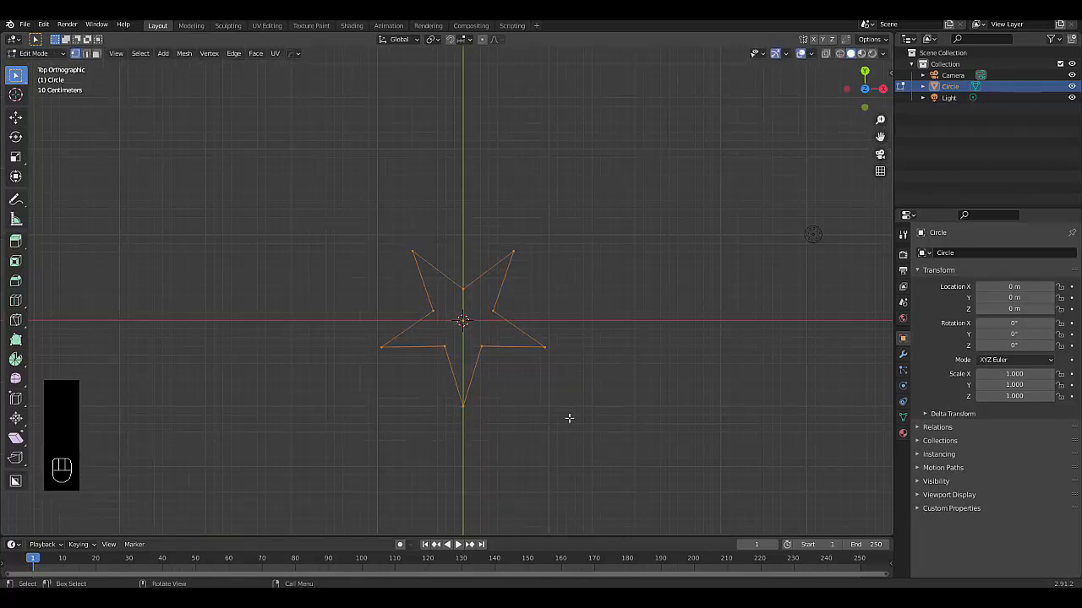
key("f")
Extrude the star face upward by 0.2 m in face select mode.
middle_click_drag(553, 400, 517, 314)
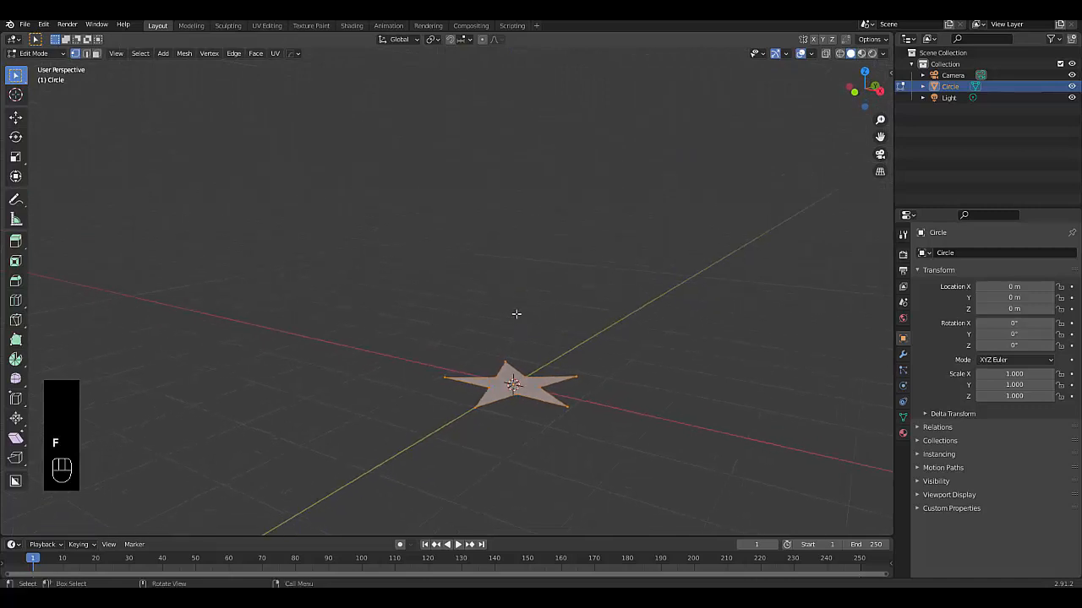
key("3")
left_click(549, 408)
key("e")
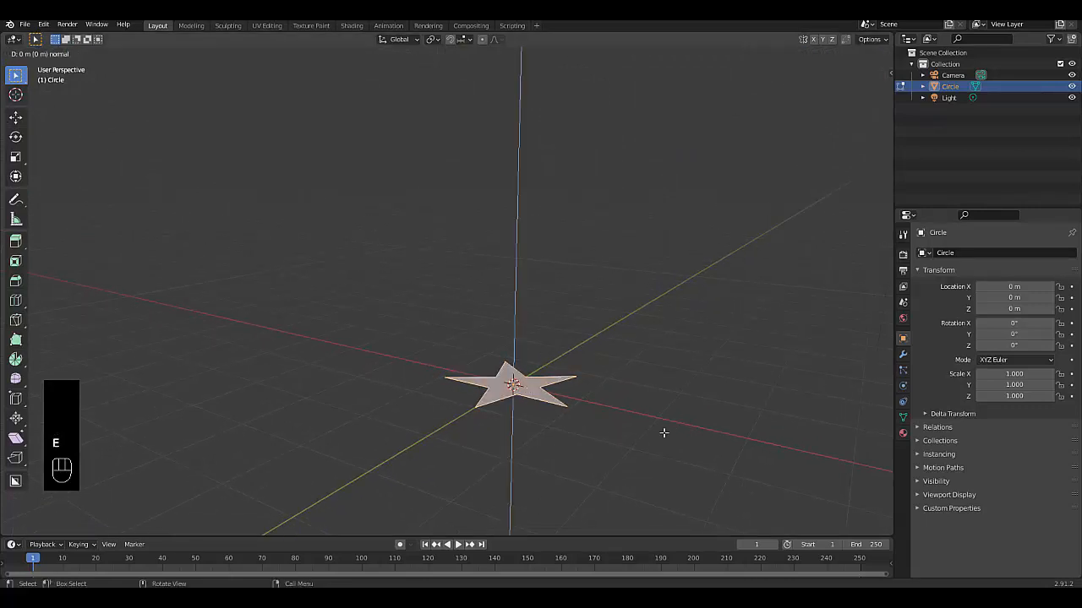
type("0.2")
key("Return")
scroll(644, 364, "up", 2)
middle_click_drag(534, 420, 539, 465)
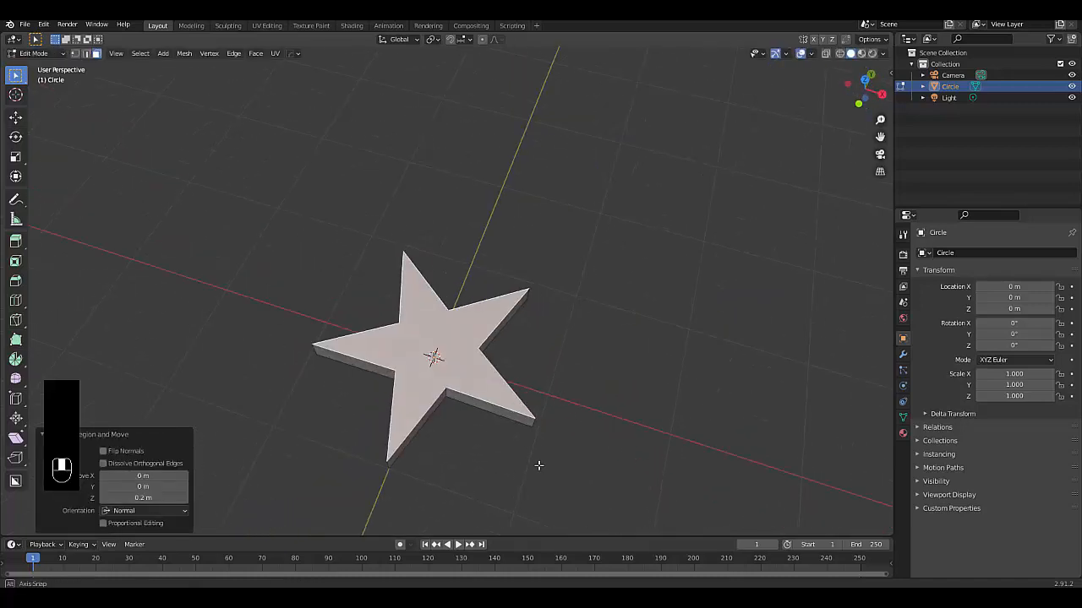
Show the star in wireframe shading, select all of its geometry and subdivide it with 2 cuts.
scroll(430, 447, "down", 2)
scroll(457, 418, "up", 4)
middle_click_drag(457, 418, 489, 474)
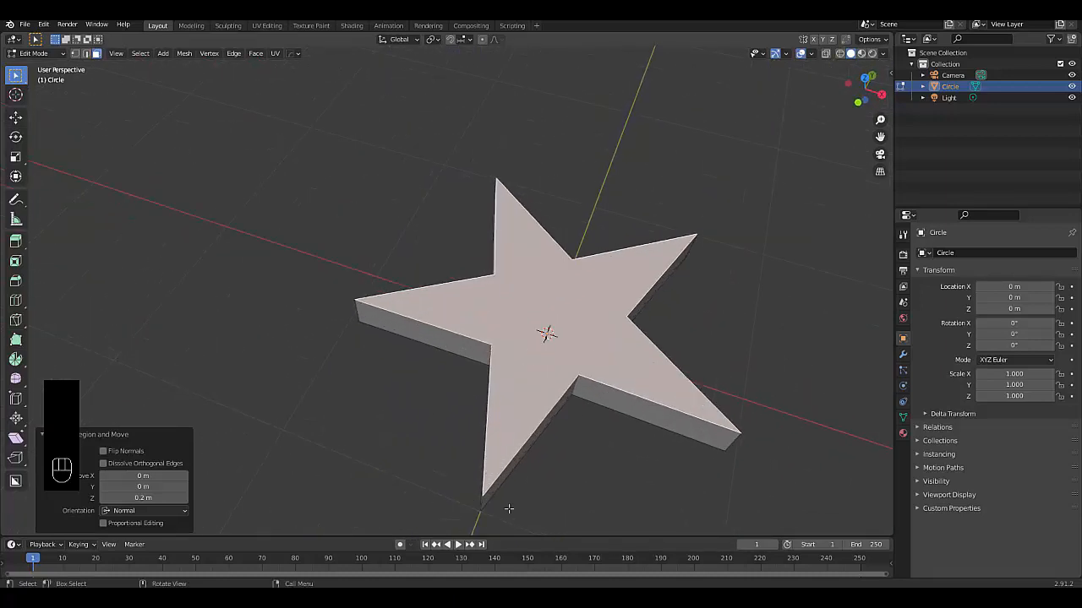
scroll(449, 271, "down", 3)
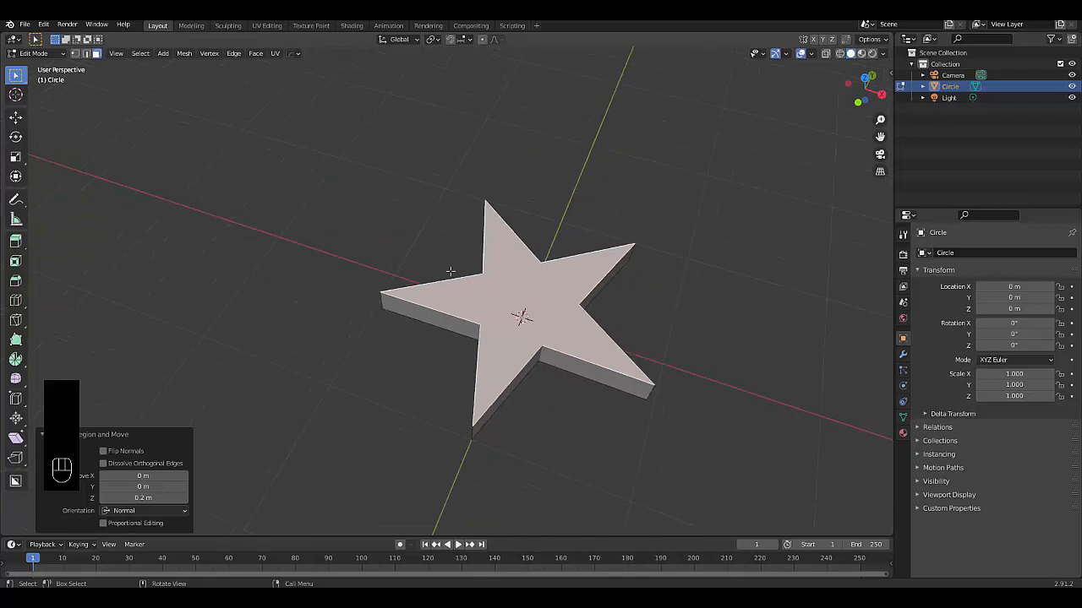
left_click_drag(331, 167, 763, 447)
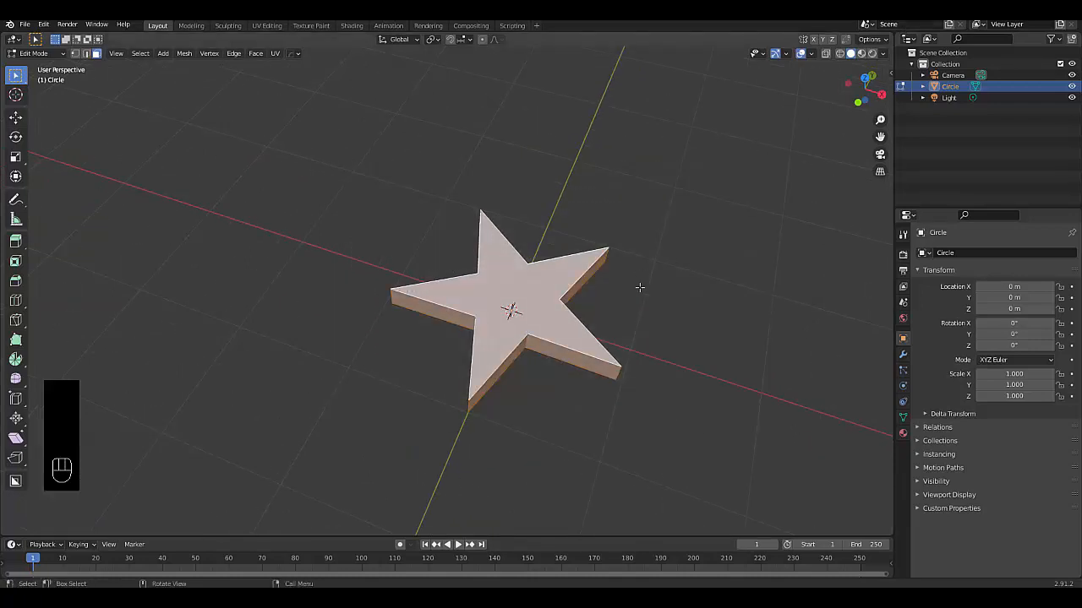
left_click(840, 53)
left_click(256, 208)
left_click_drag(278, 144, 659, 439)
right_click(255, 244)
left_click(233, 262)
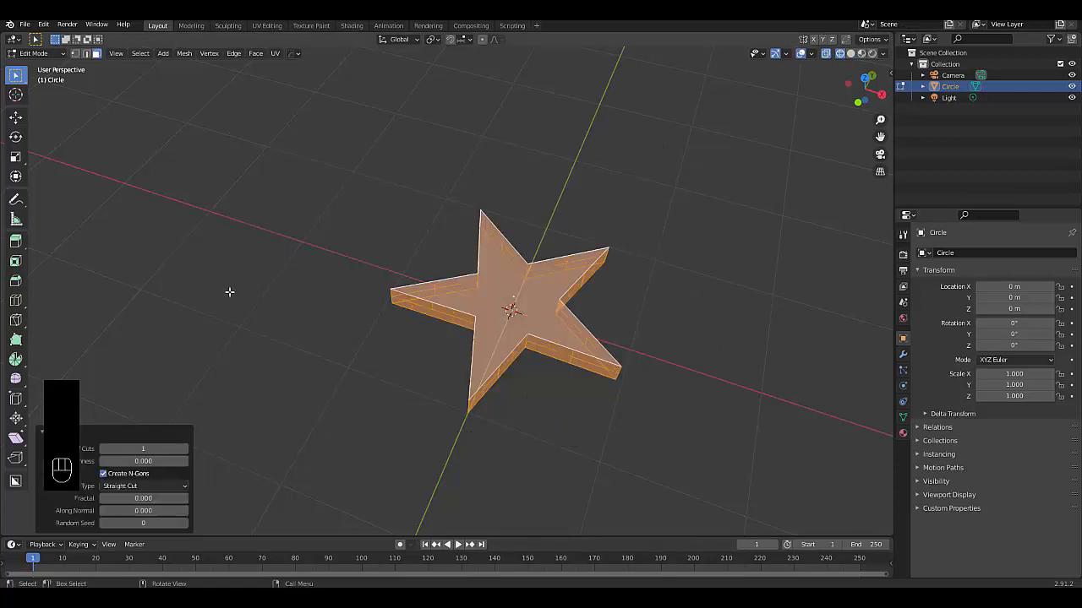
left_click(184, 449)
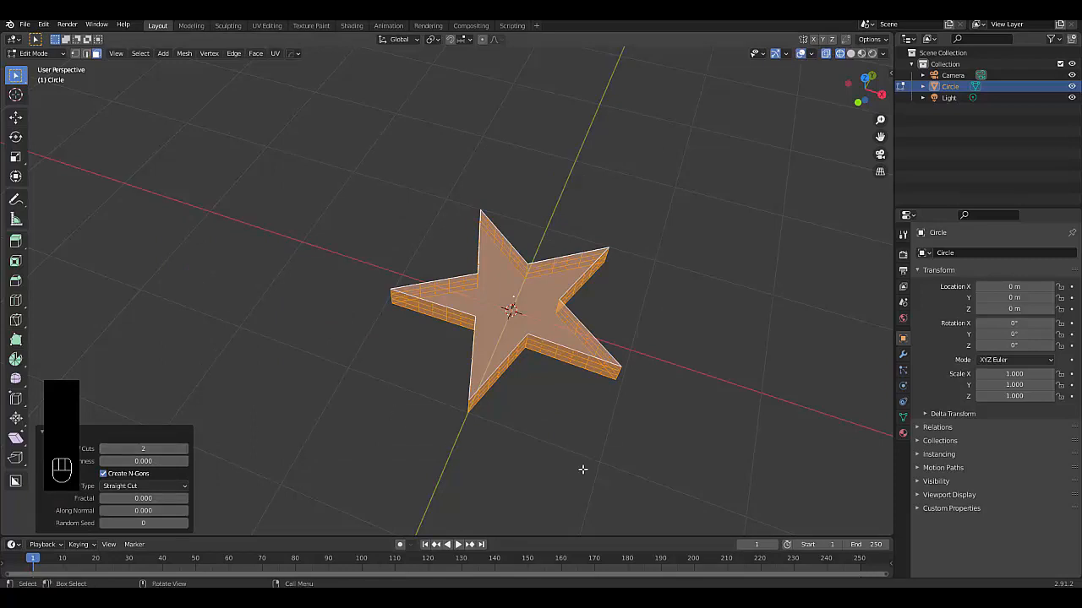
Return to Object Mode and set the viewport shading back to Solid.
key("Tab")
left_click(513, 431)
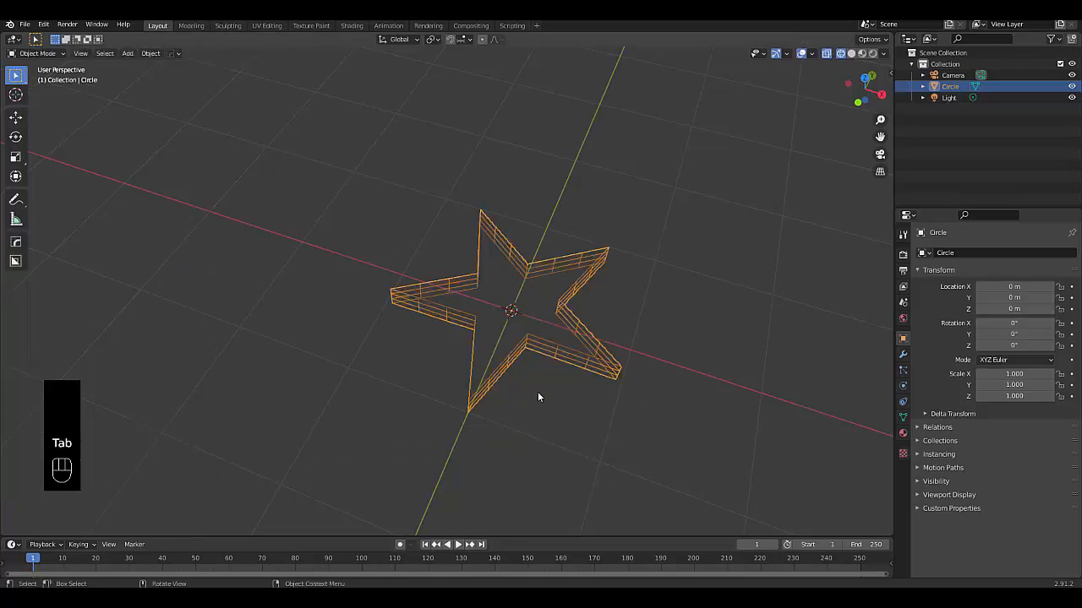
left_click(850, 54)
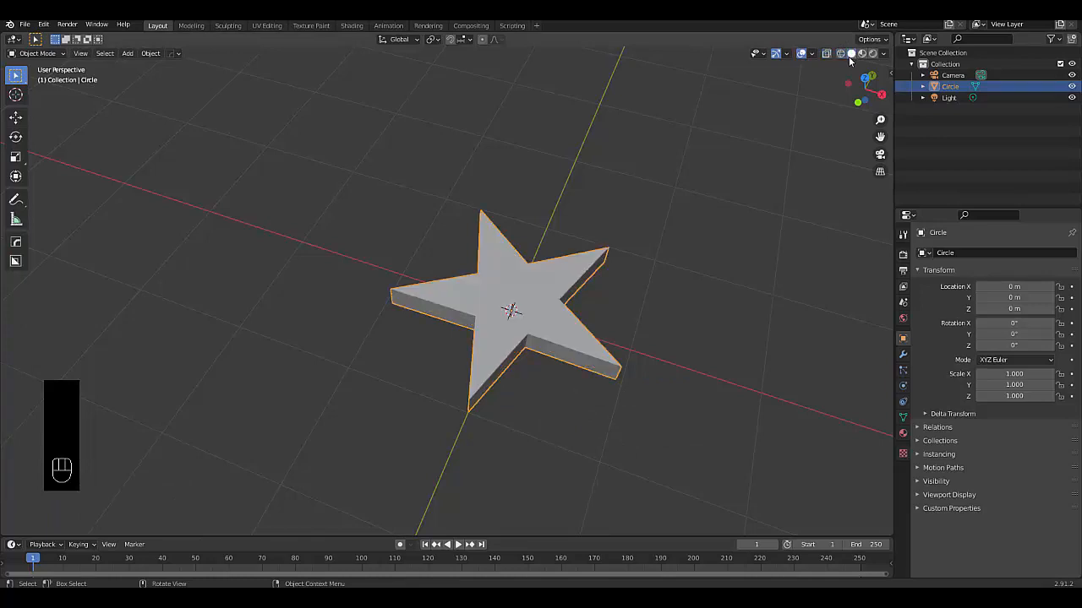
Add a Subdivision Surface modifier to the star and shade the object smooth.
left_click(902, 353)
left_click(950, 253)
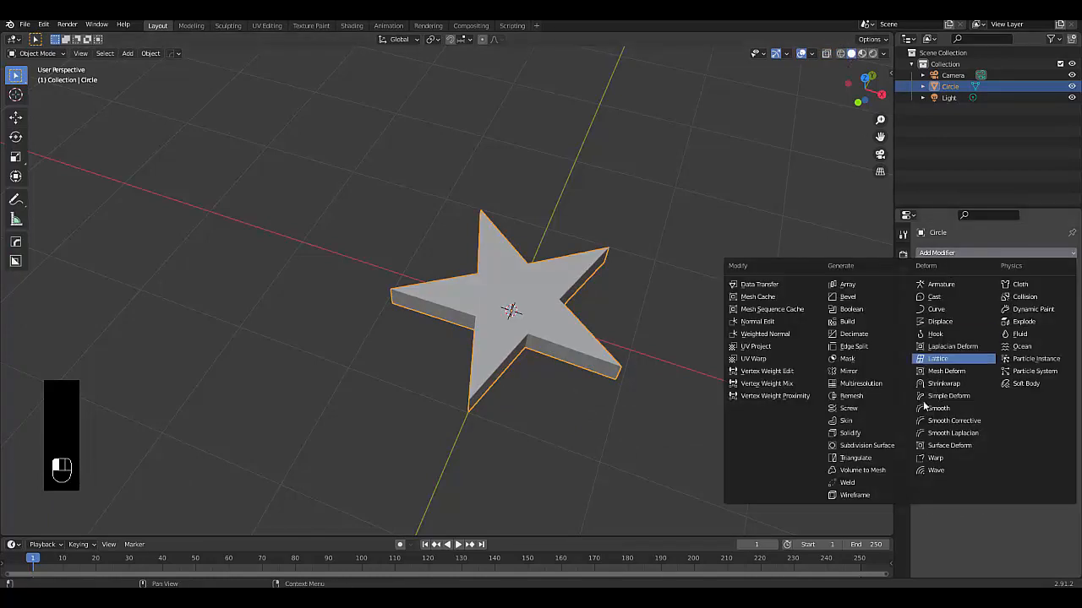
left_click(861, 447)
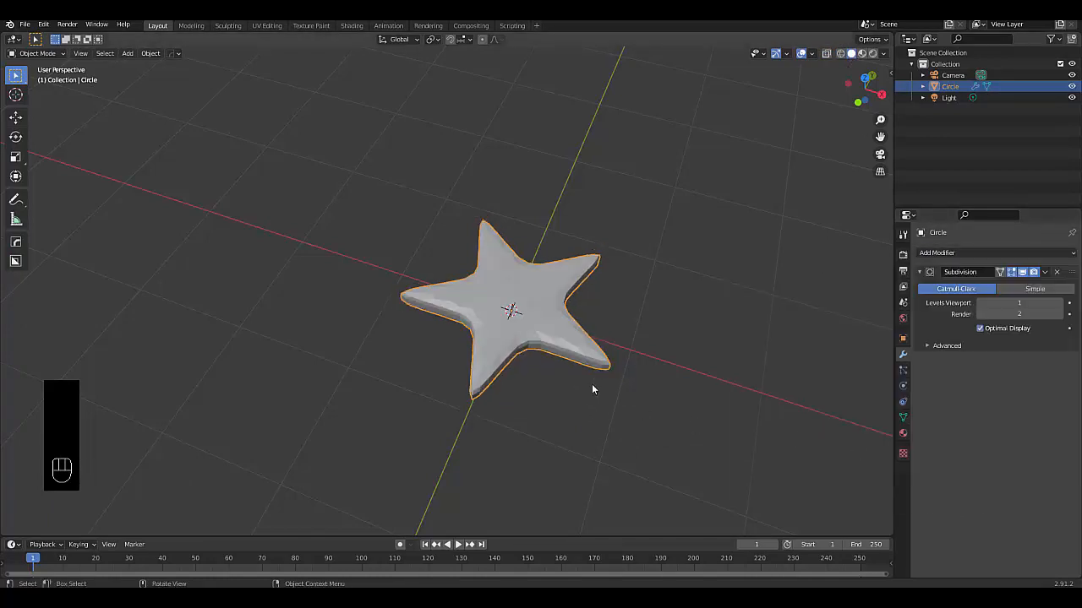
scroll(544, 331, "up", 4)
middle_click_drag(484, 359, 418, 357)
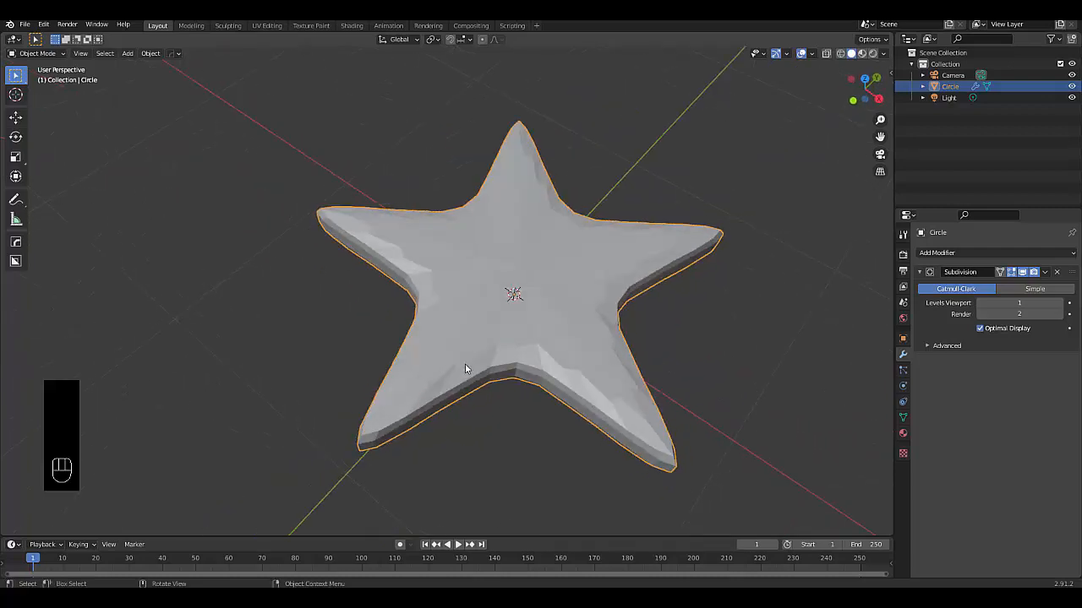
right_click(465, 363)
left_click(459, 343)
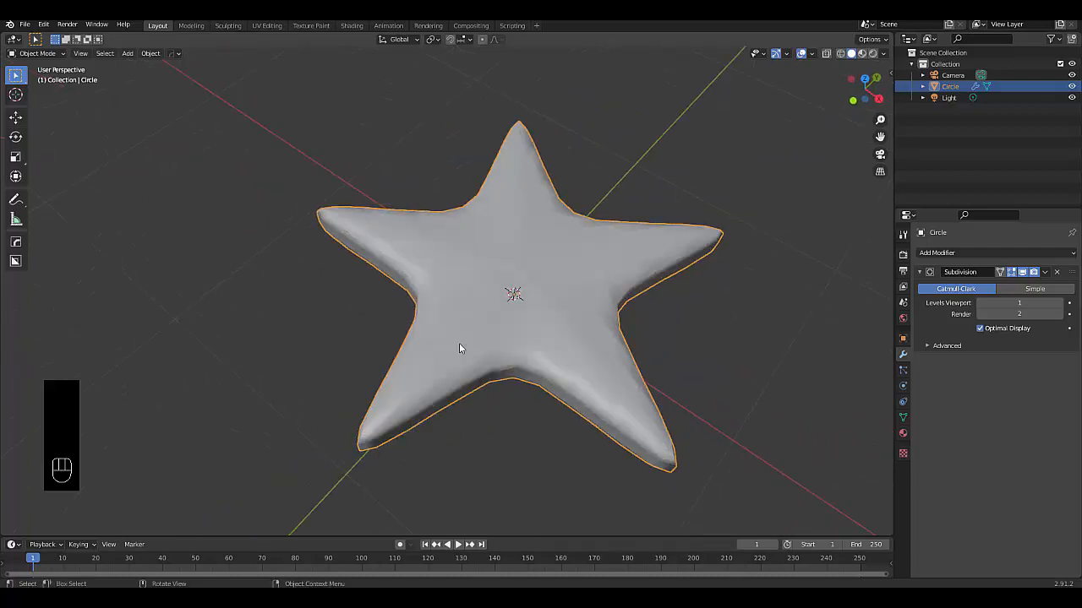
Enable Auto Smooth in the star's normals settings with an angle of 66°.
left_click(902, 417)
left_click(935, 445)
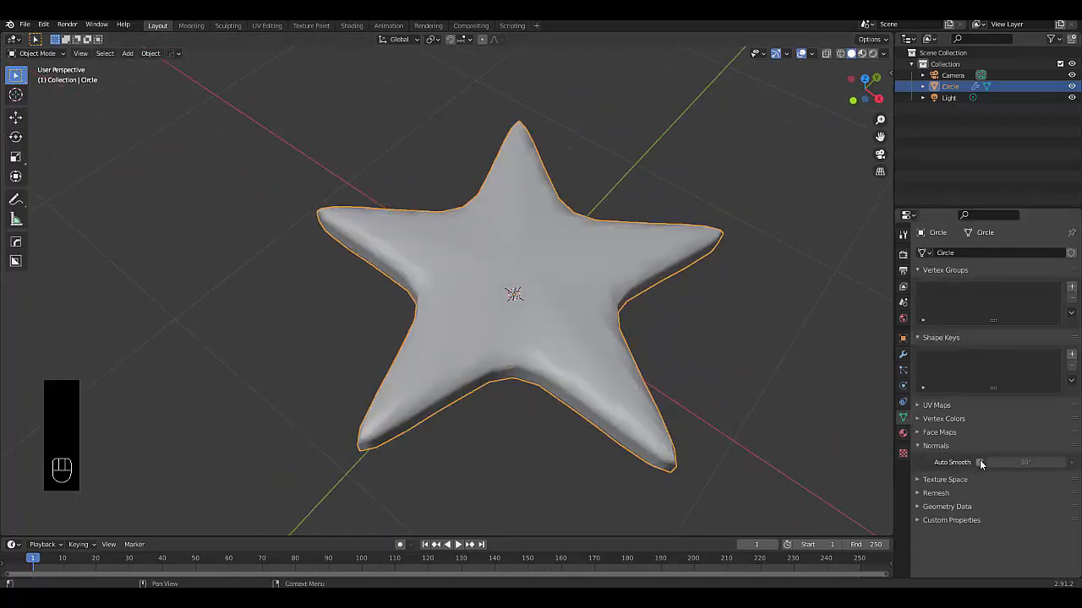
left_click(980, 462)
left_click(1016, 462)
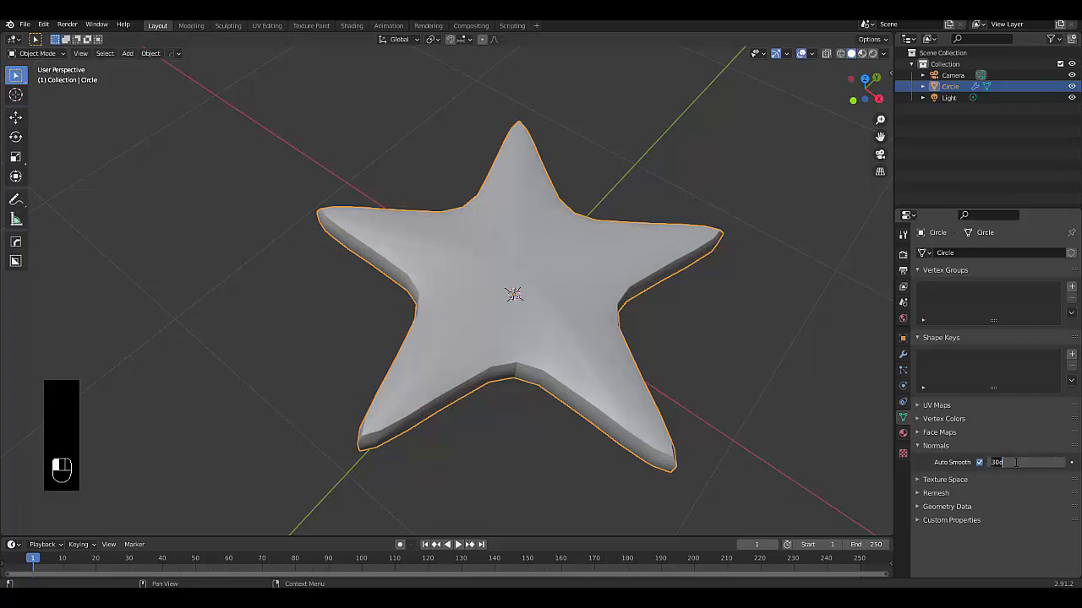
type("66")
key("Return")
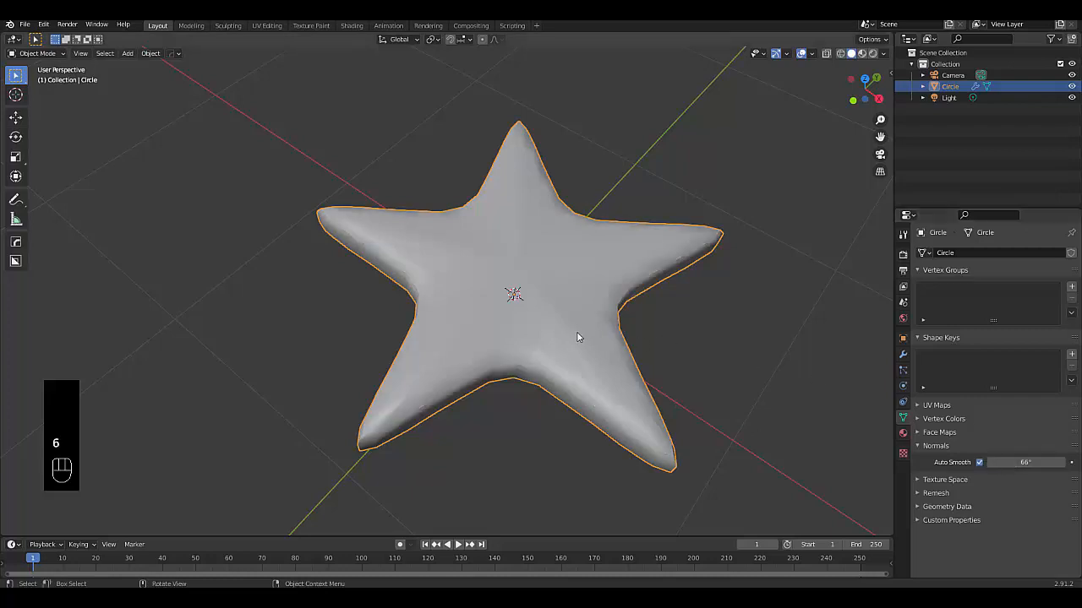
middle_click_drag(479, 306, 552, 318)
Set both the viewport and render levels of the star's Subdivision modifier to 4 and view the star from the front.
left_click(903, 354)
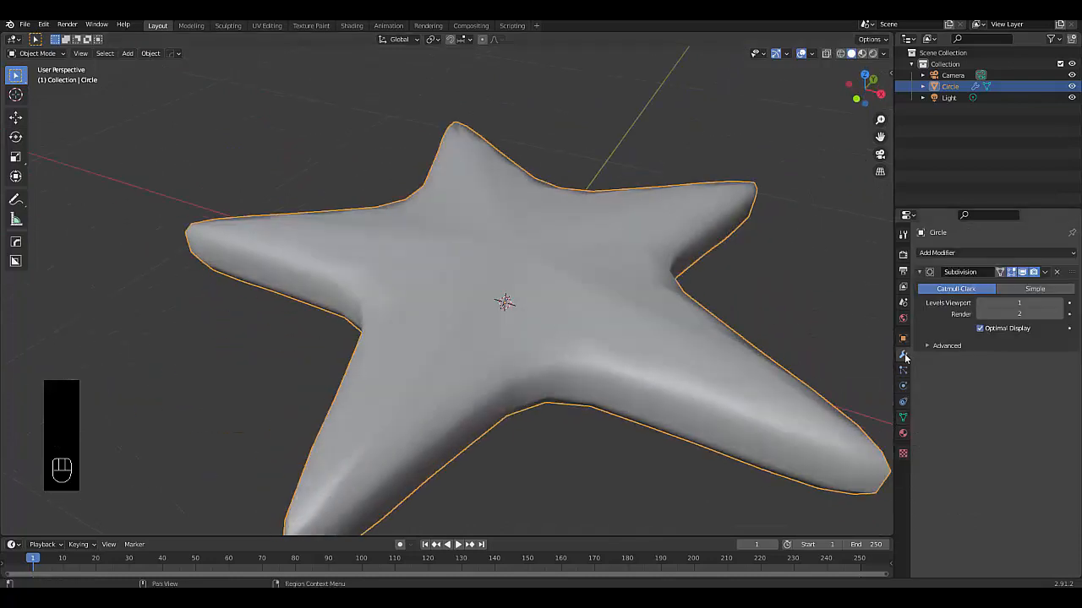
left_click(1059, 303)
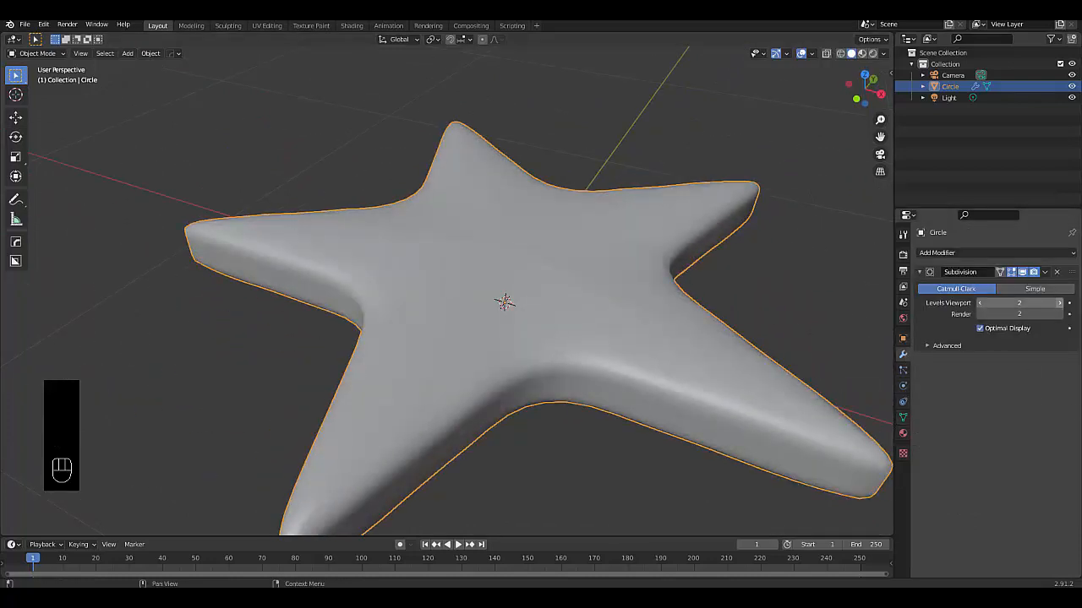
left_click(1059, 303)
left_click(1059, 302)
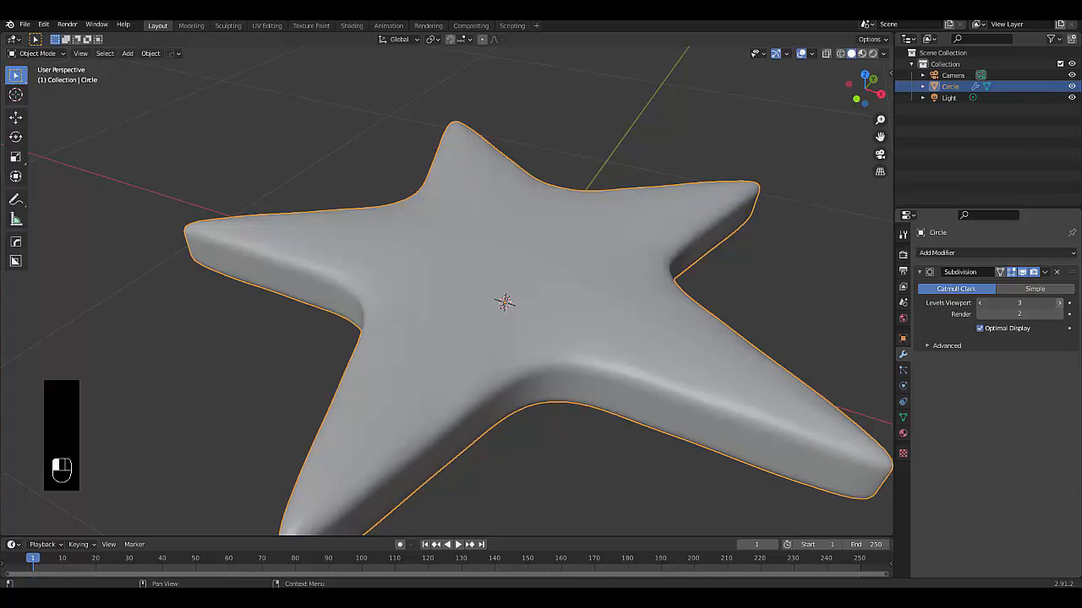
left_click(1059, 314)
left_click(1059, 314)
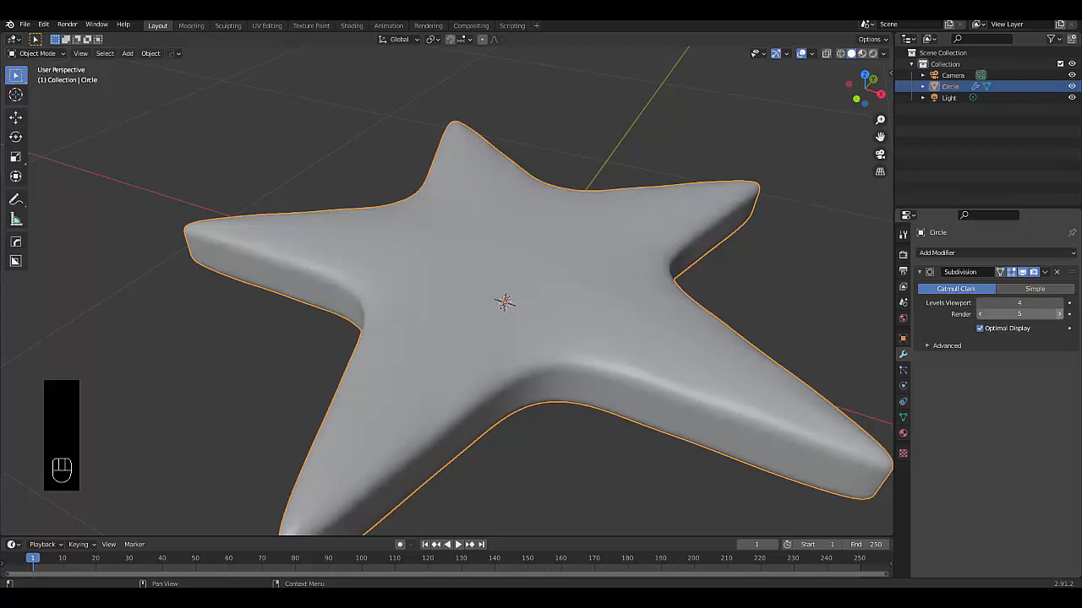
left_click(980, 314)
scroll(405, 389, "down", 4)
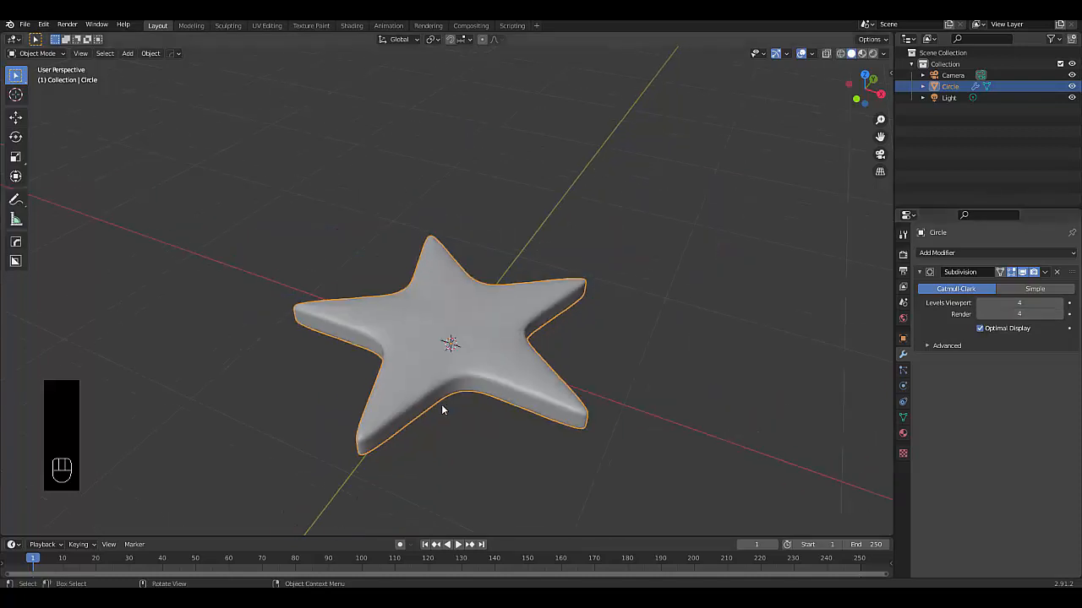
middle_click_drag(441, 410, 463, 398)
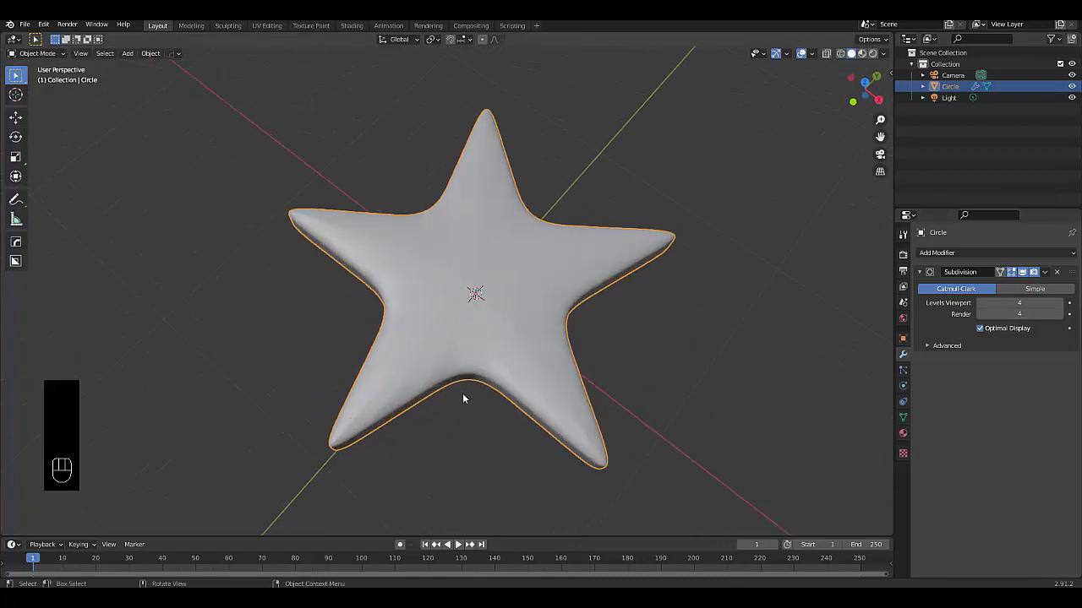
key("KP_1")
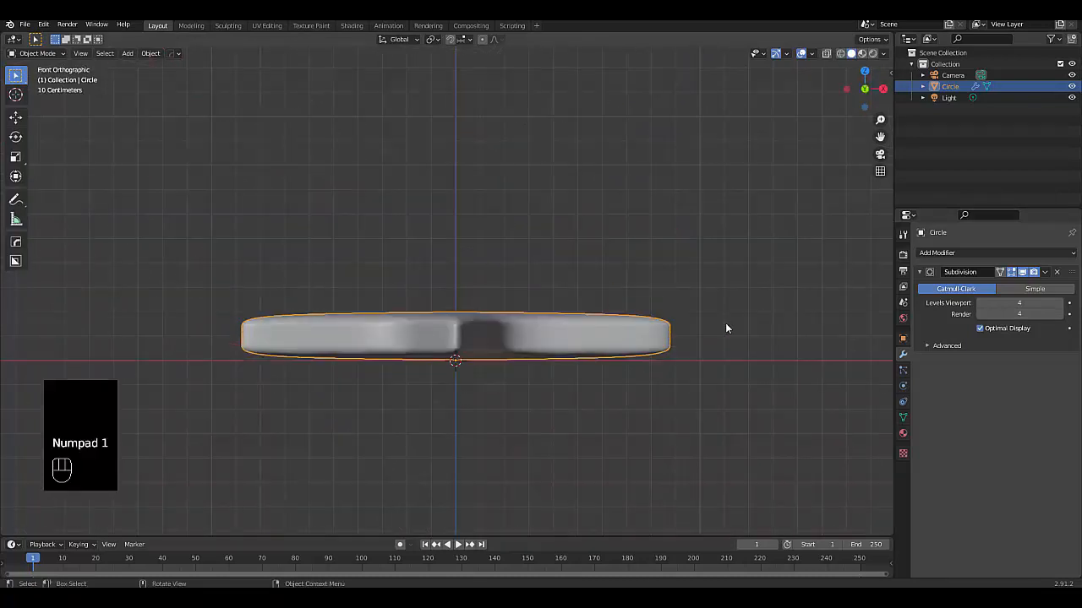
Rotate the star 90° about the X axis so that it stands upright facing the front view.
key("r")
key("x")
key("9")
key("0")
key("Return")
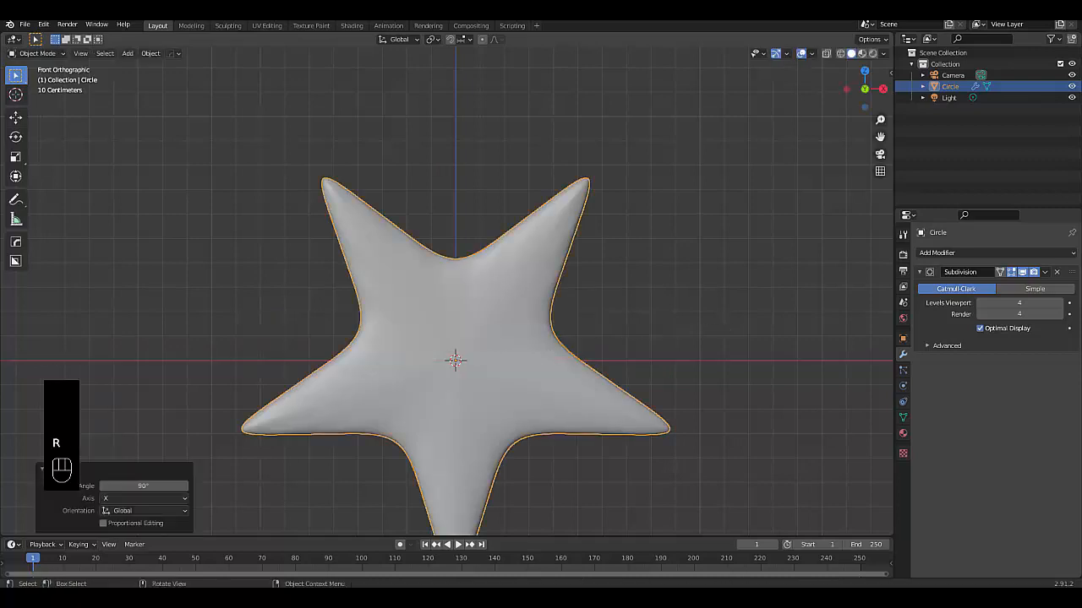
Rotate the star 180° in the front view and apply its location, rotation and scale.
scroll(715, 341, "down", 4)
key("r")
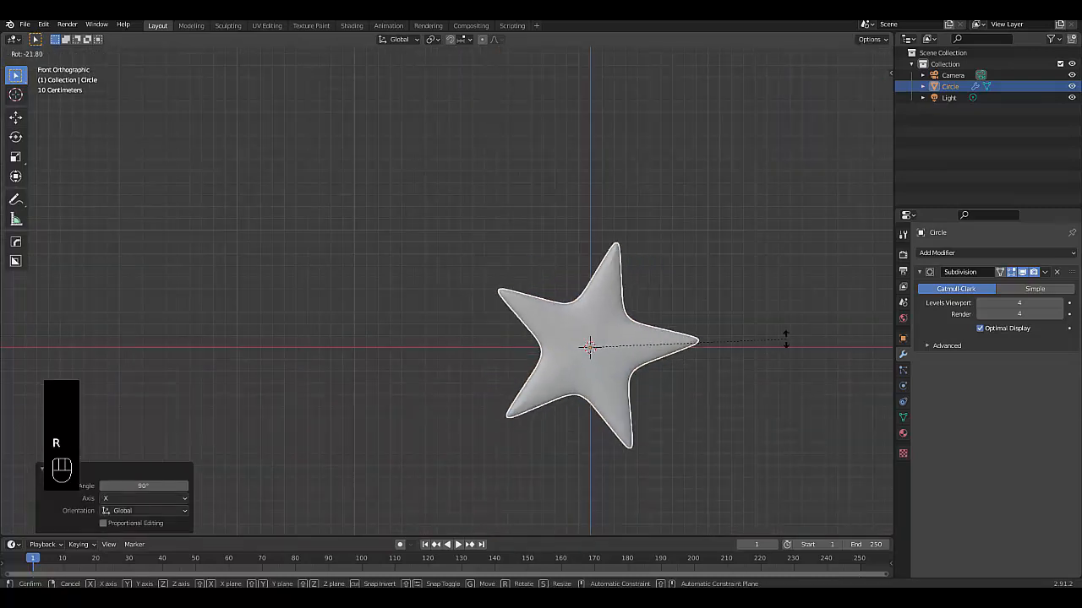
type("180")
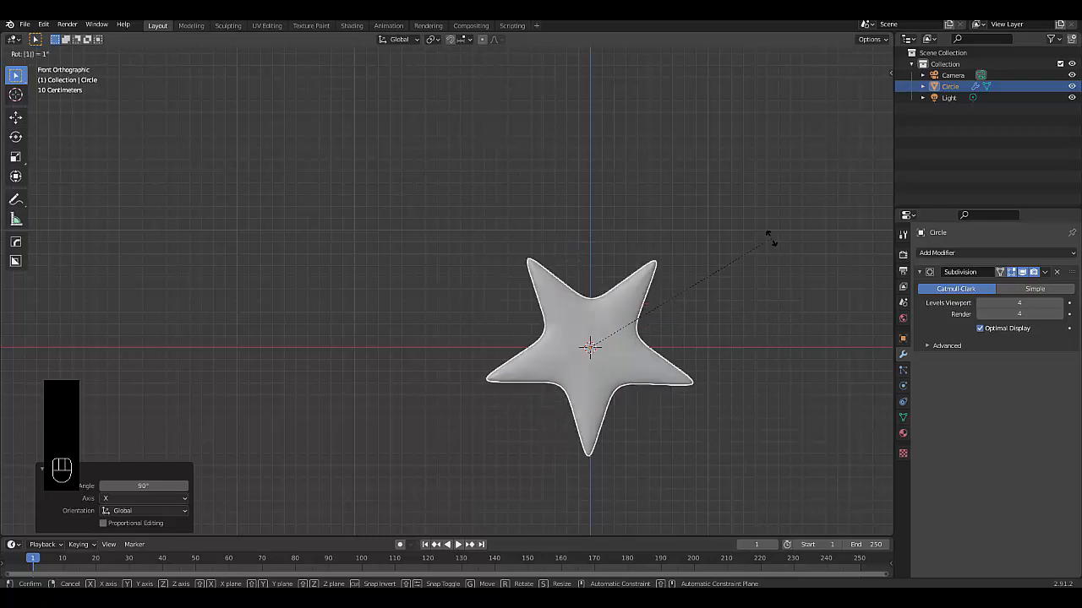
key("Return")
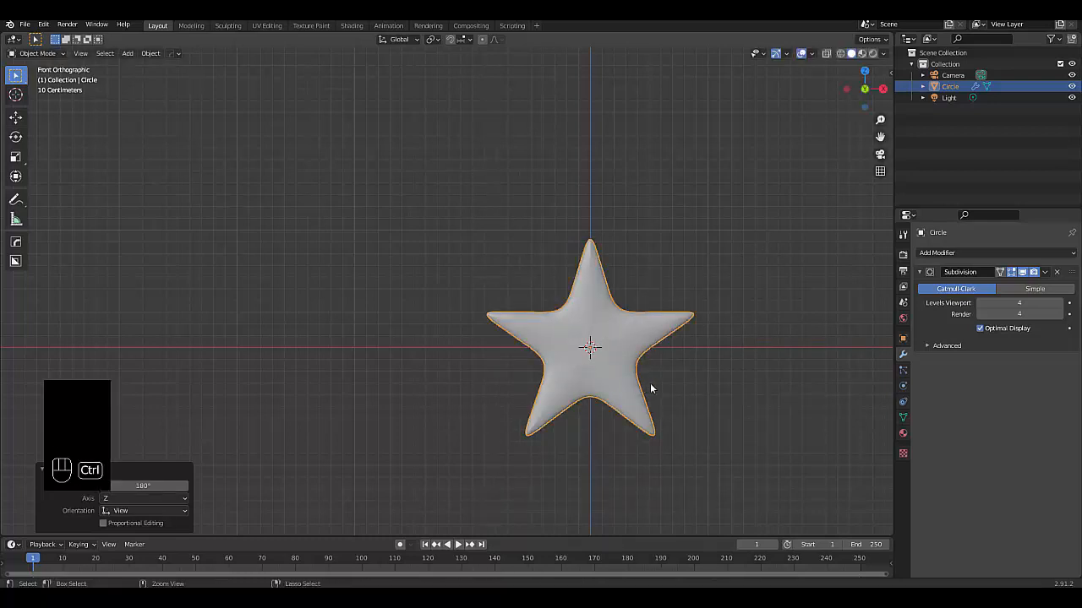
key("ctrl+a")
left_click(713, 381)
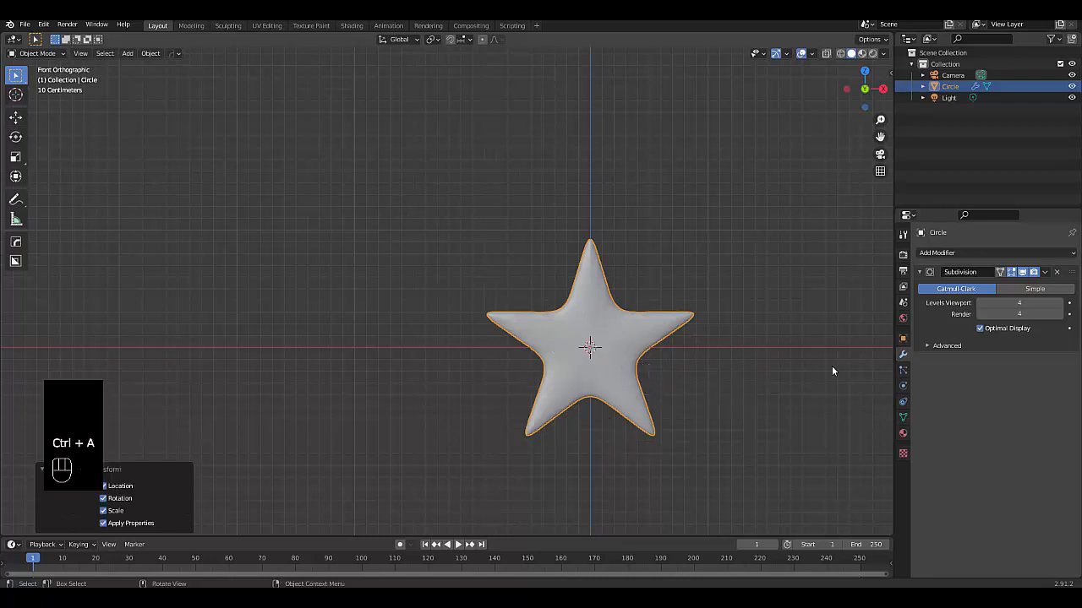
Create a new material for the star and set its surface shader to Emission.
left_click(903, 434)
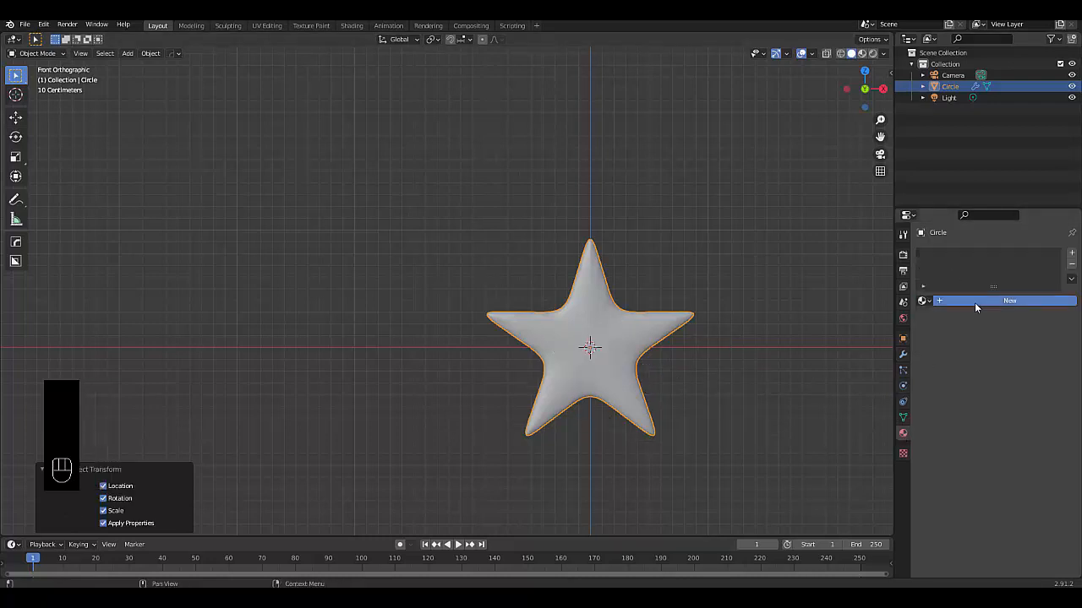
left_click(974, 302)
left_click(984, 368)
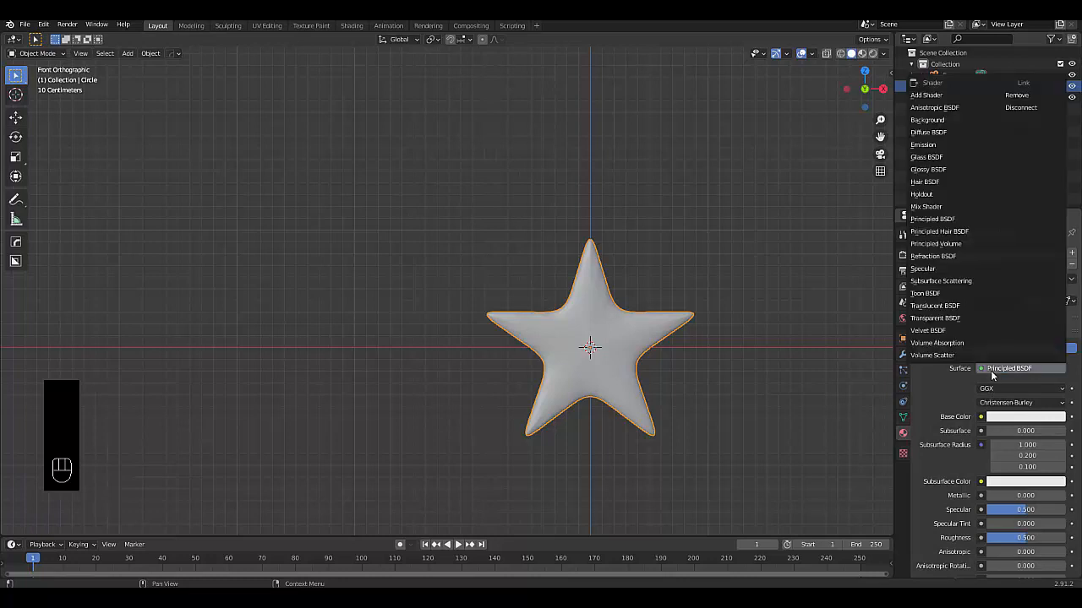
left_click(940, 146)
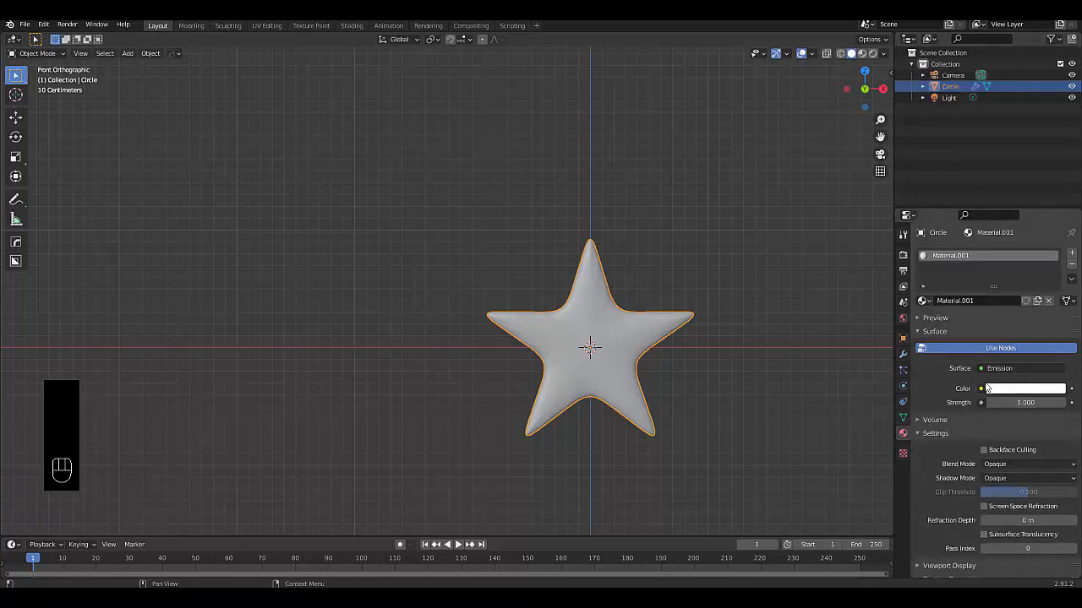
Set the emission colour to a fully saturated orange-yellow, hue about 0.118, and its strength to 30.
left_click(1007, 389)
mouse_move(1004, 290)
left_mouse_down()
mouse_move(987, 285)
mouse_move(978, 299)
left_mouse_up()
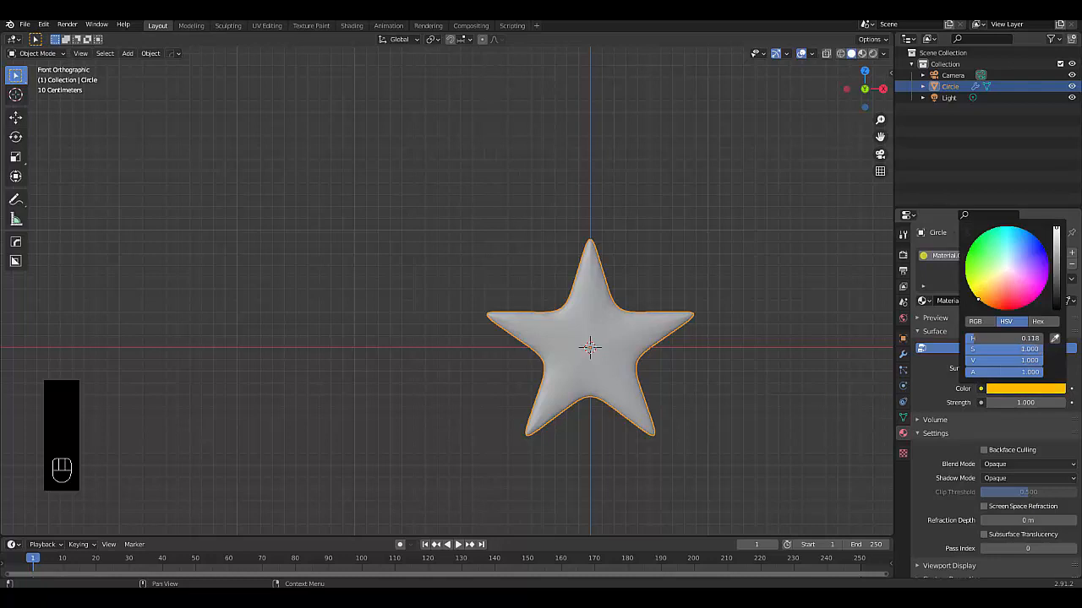
left_click(1015, 405)
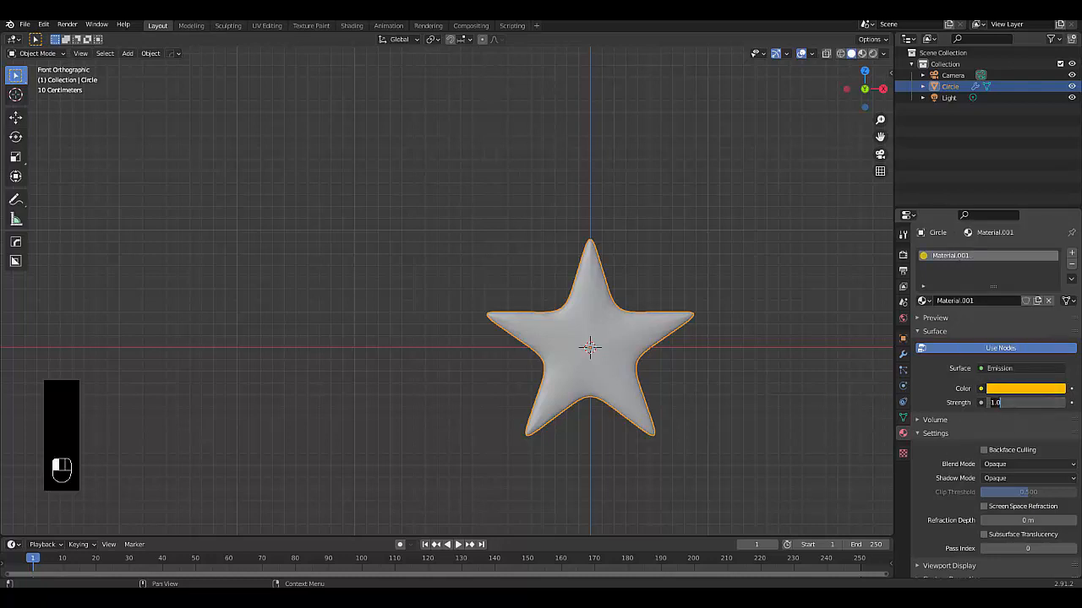
type("30")
key("Return")
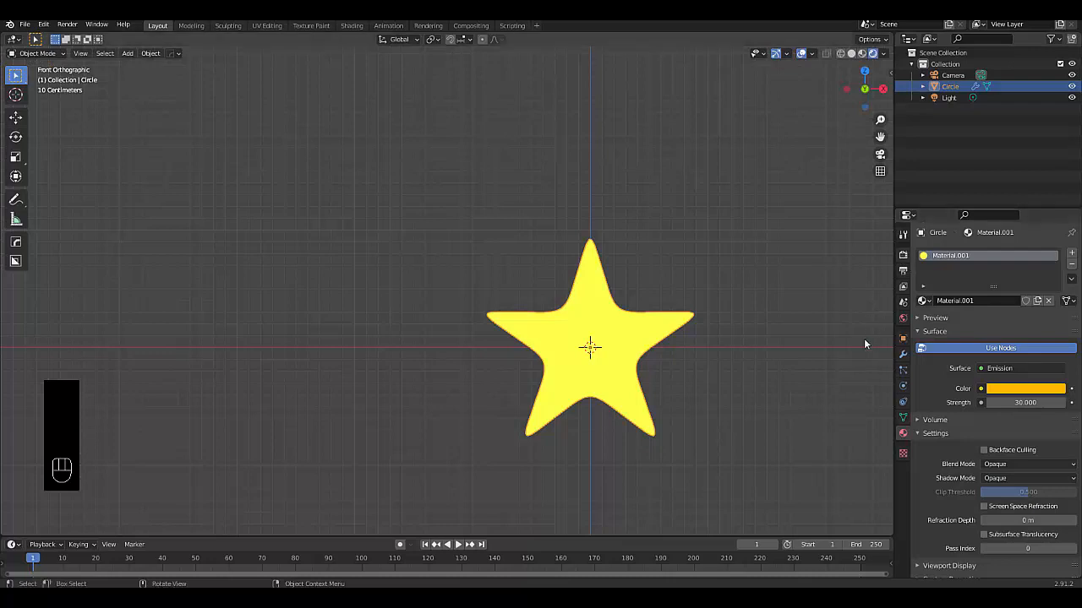
Enable Bloom, Ambient Occlusion and Screen Space Reflections in the Eevee render settings.
left_click(902, 255)
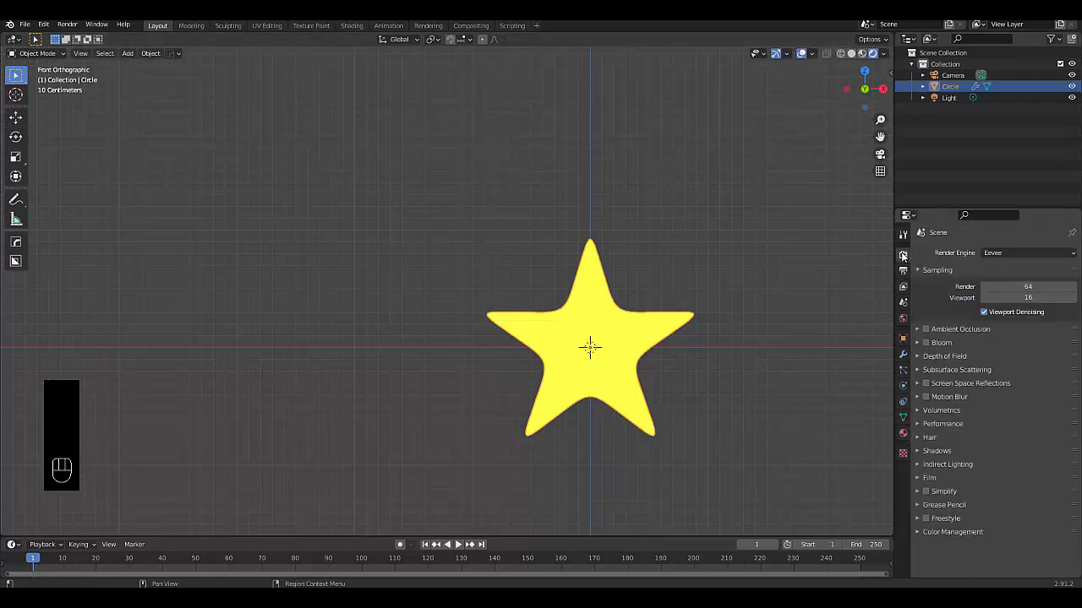
left_click(926, 342)
left_click(926, 329)
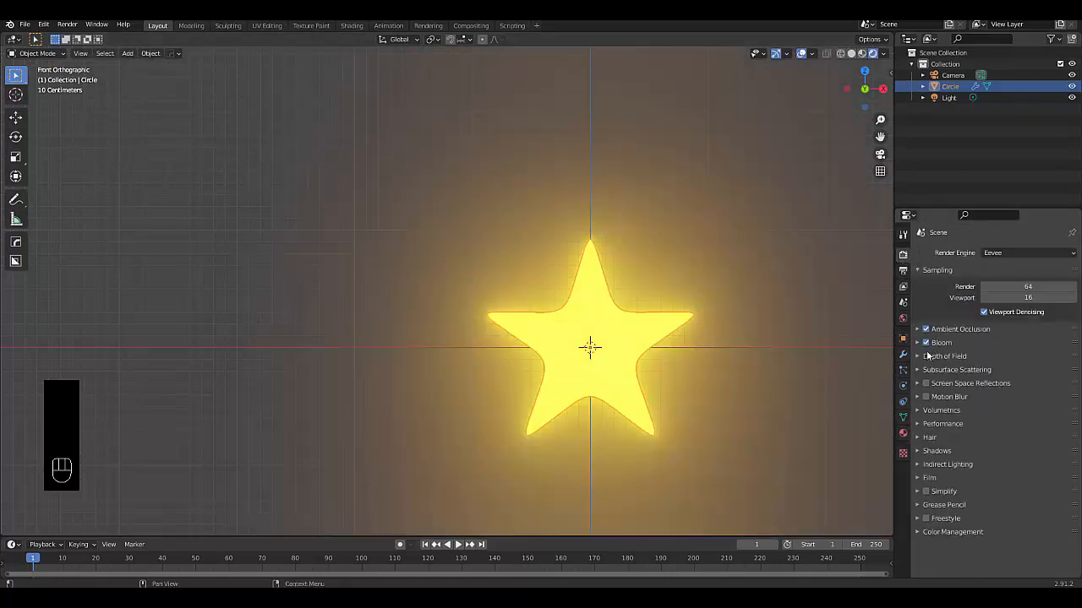
left_click(927, 383)
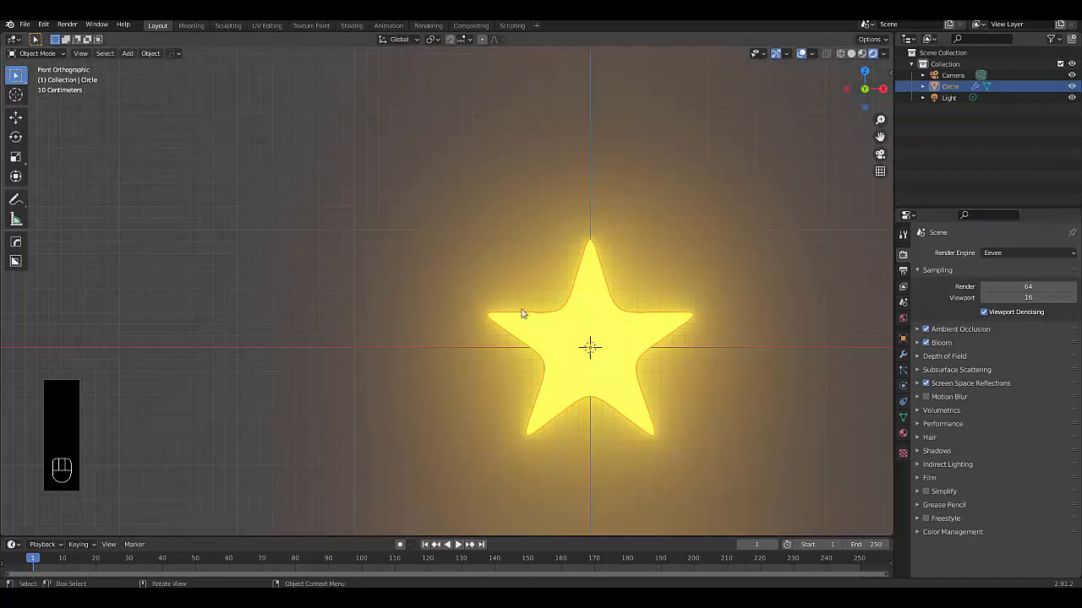
scroll(711, 319, "down", 5)
scroll(706, 328, "up", 5)
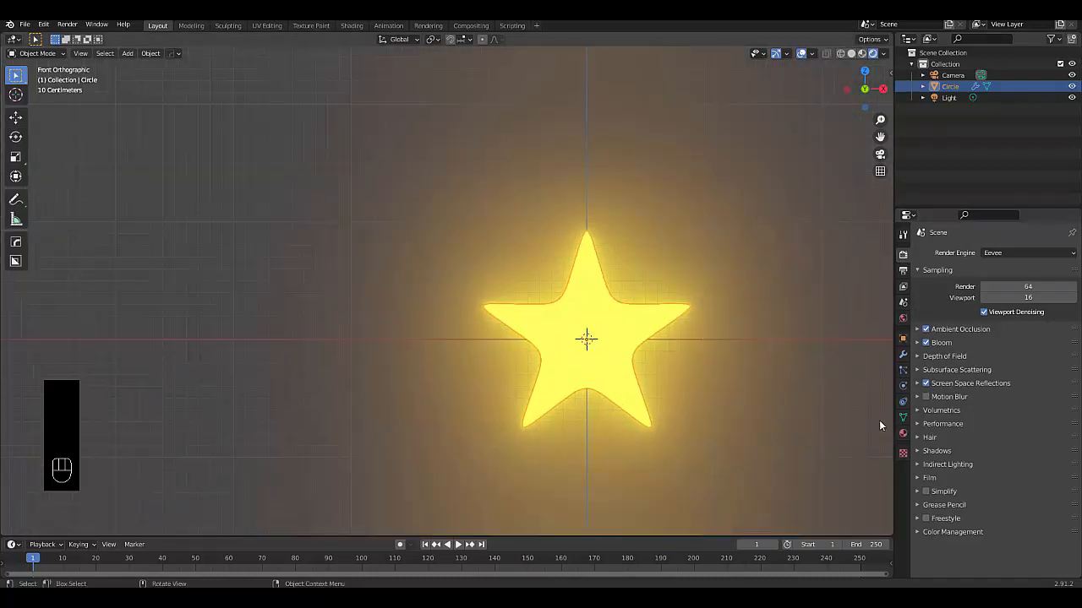
Change the star's emission colour to yellow with a hue of 0.167 and a saturation of about 0.86.
left_click(903, 433)
left_click(1033, 391)
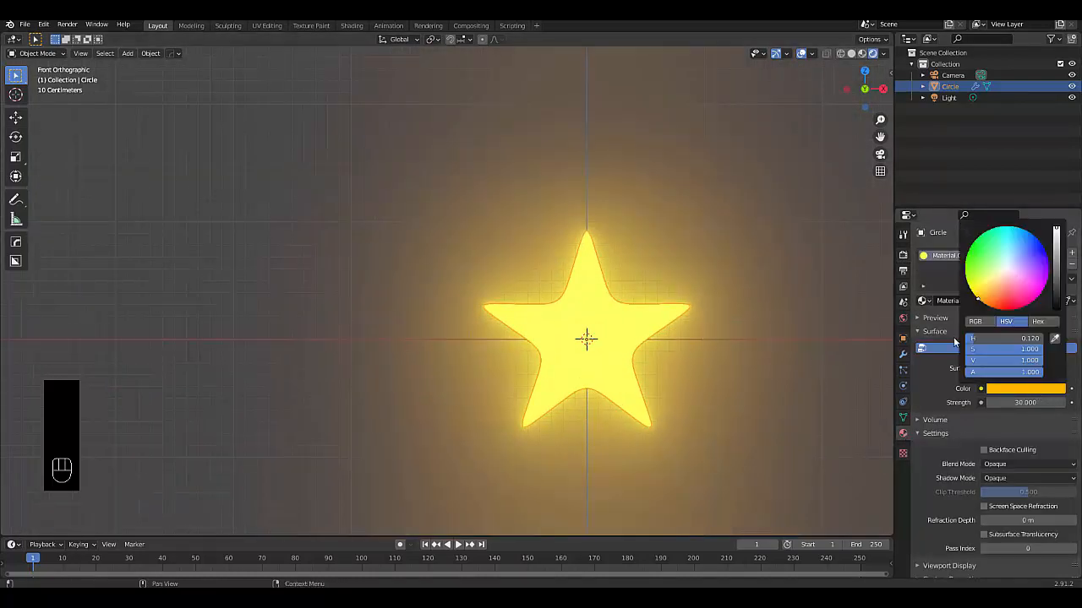
mouse_move(974, 294)
left_mouse_down()
mouse_move(982, 285)
mouse_move(972, 290)
left_mouse_up()
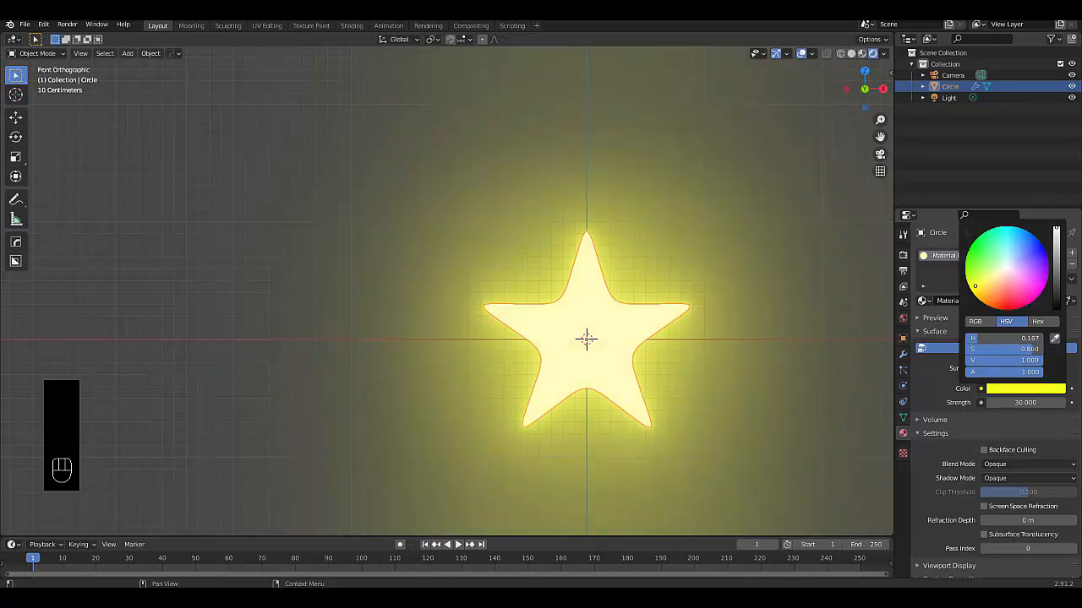
Set the world background colour to black by lowering its value to 0.
scroll(507, 394, "down", 2)
middle_click_drag(507, 394, 545, 390)
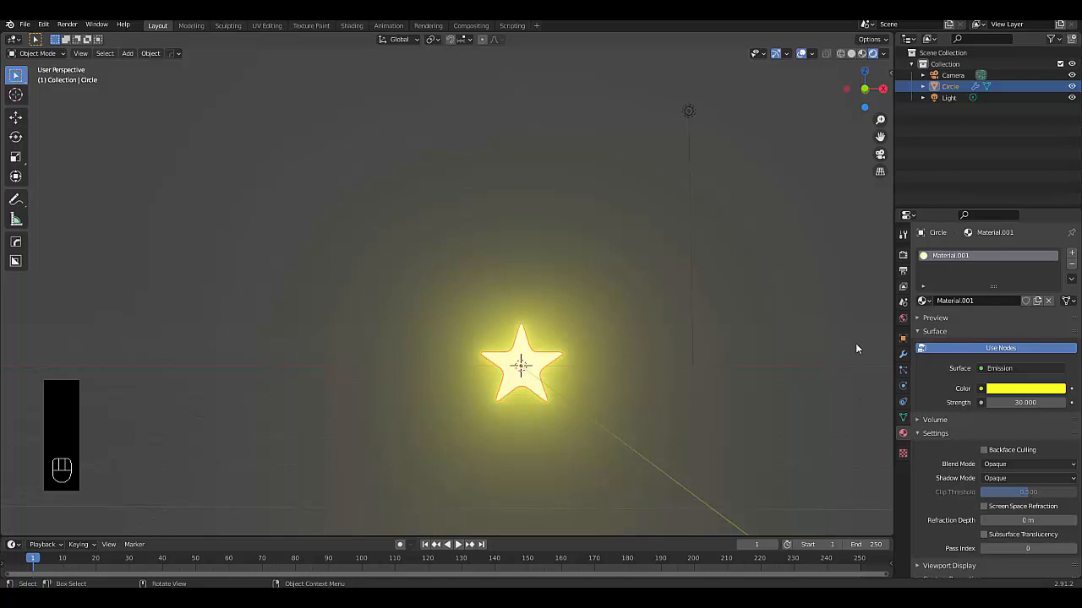
left_click(902, 319)
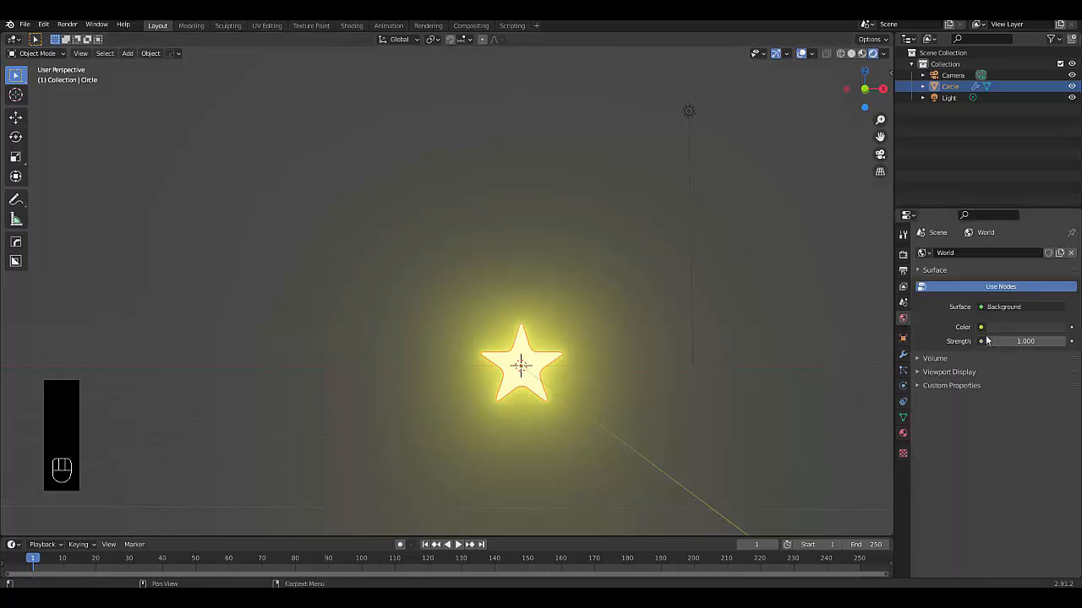
left_click(1011, 327)
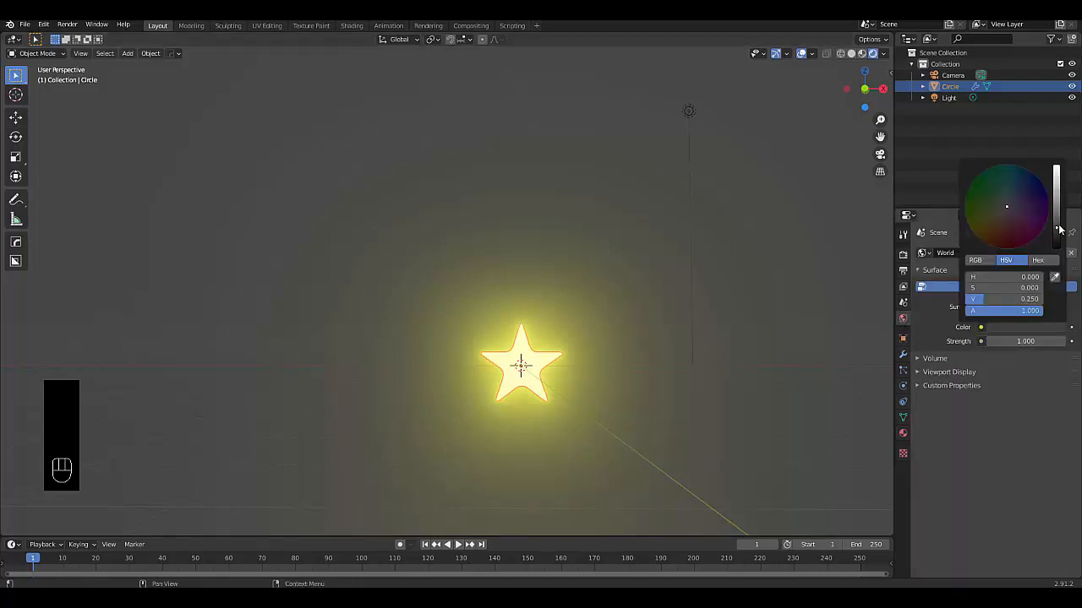
left_click_drag(1055, 233, 1056, 247)
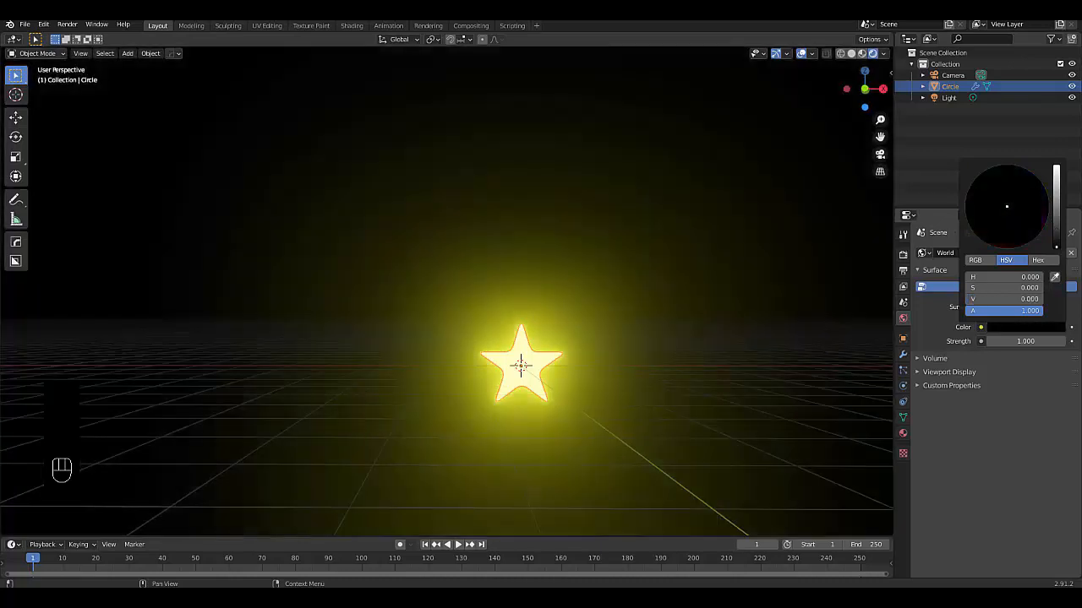
Assign an Environment Texture to the world background colour and start opening an image for it.
left_click(980, 328)
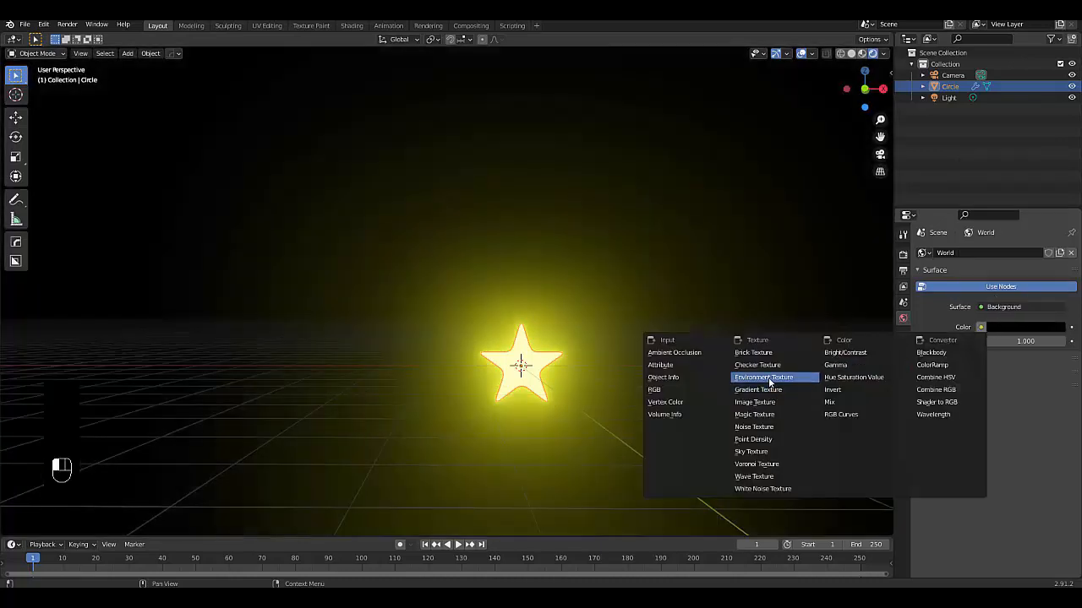
left_click(764, 378)
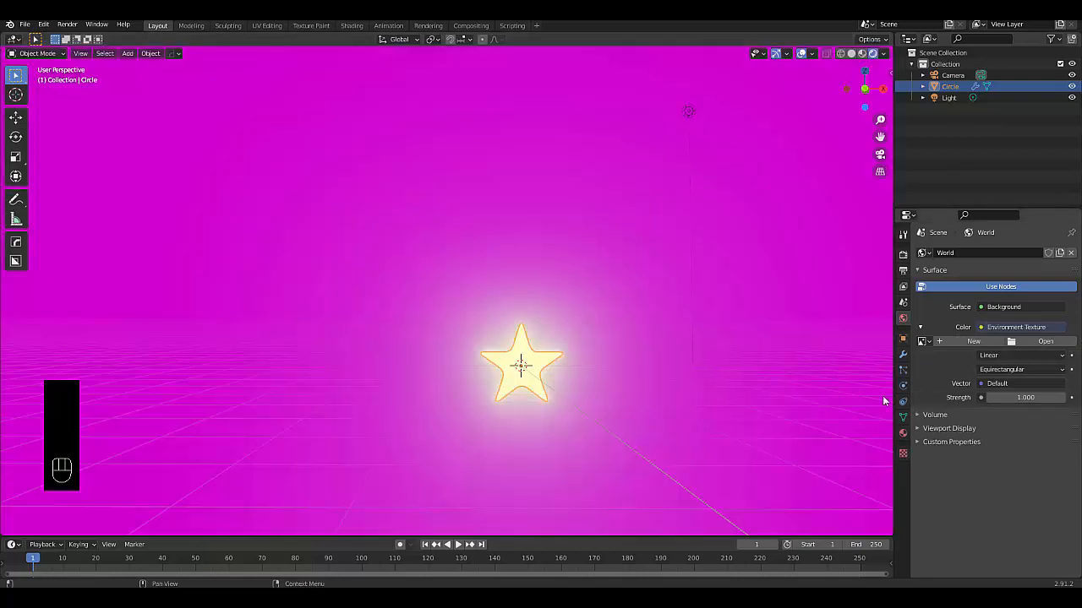
left_click(1044, 341)
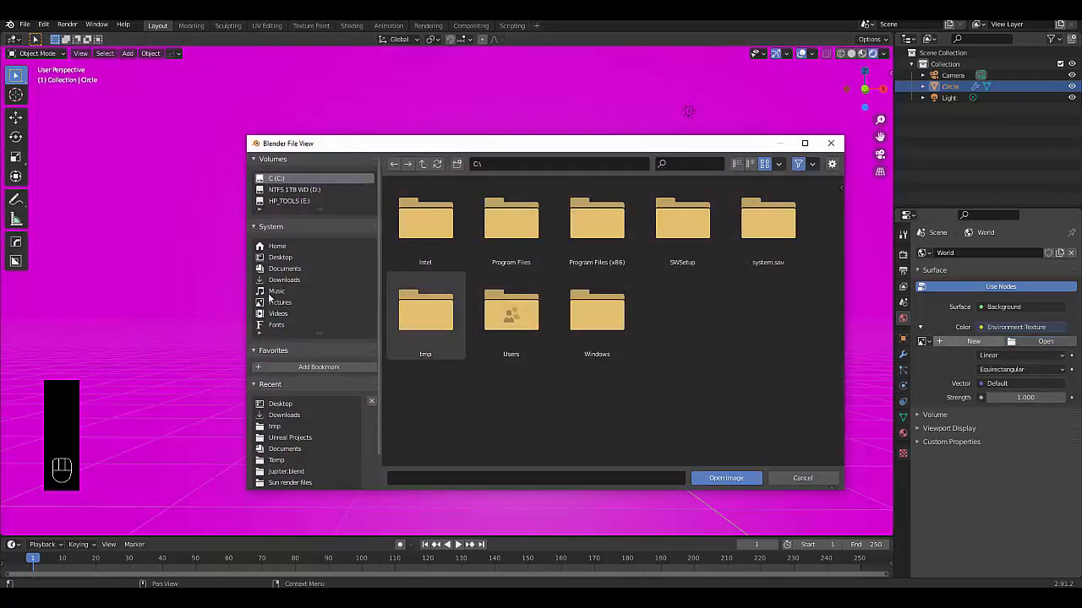
Load lroc_color_poles_8k.tif from the Downloads folder as the world's environment image.
left_click(283, 269)
left_click(279, 246)
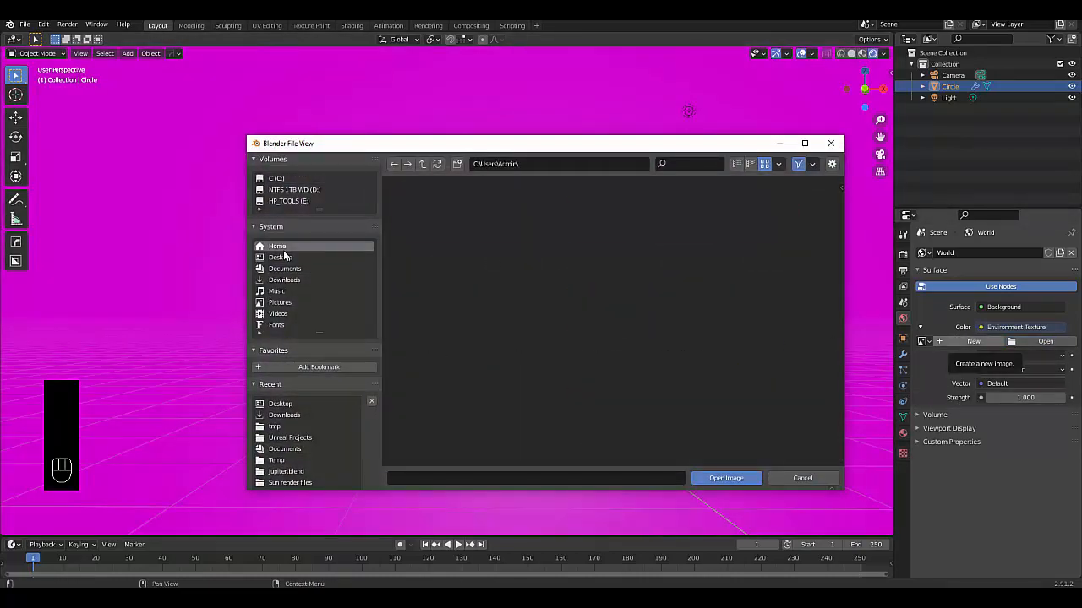
left_click(284, 269)
scroll(632, 387, "down", 3)
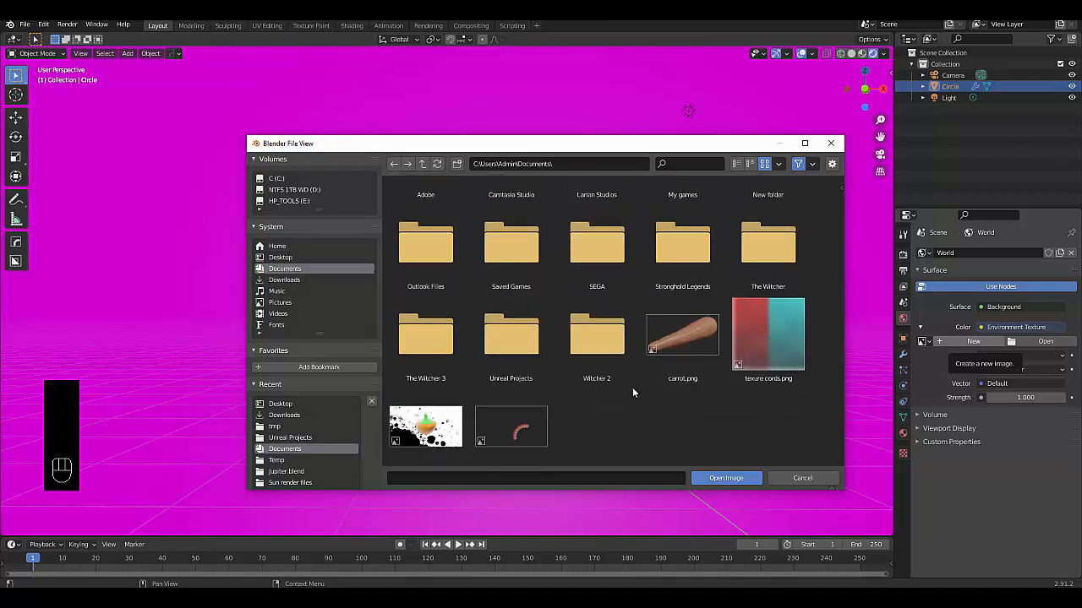
left_click(284, 279)
scroll(579, 373, "down", 2)
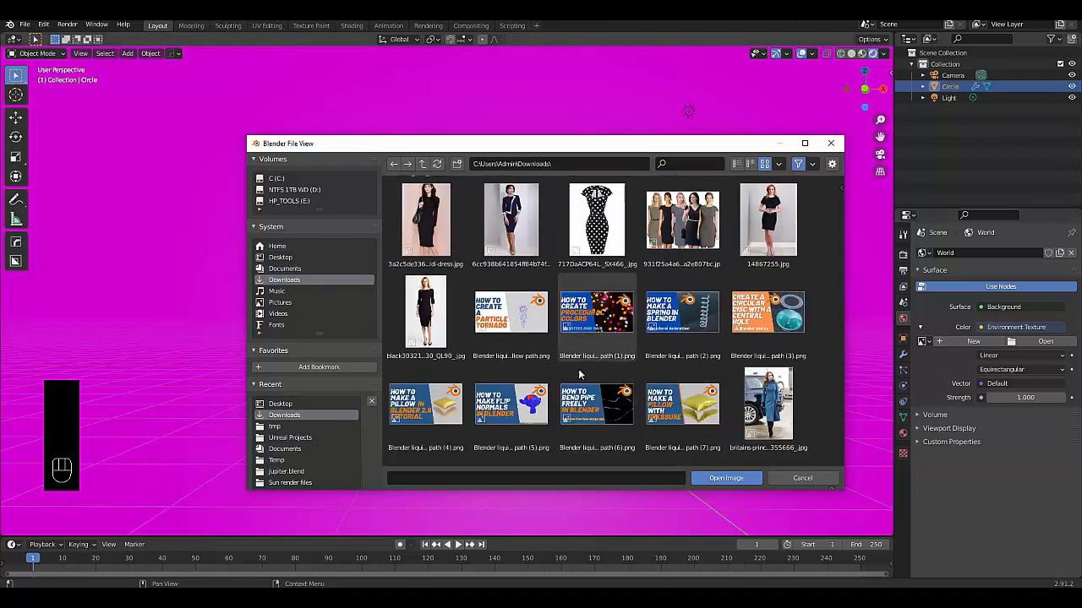
scroll(579, 372, "up", 2)
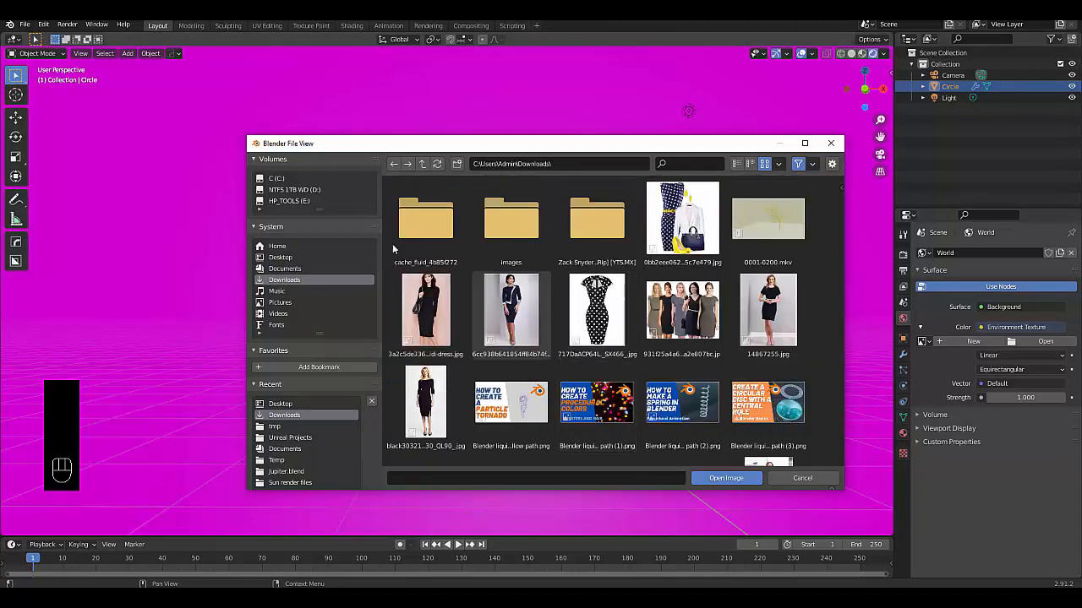
scroll(552, 366, "down", 10)
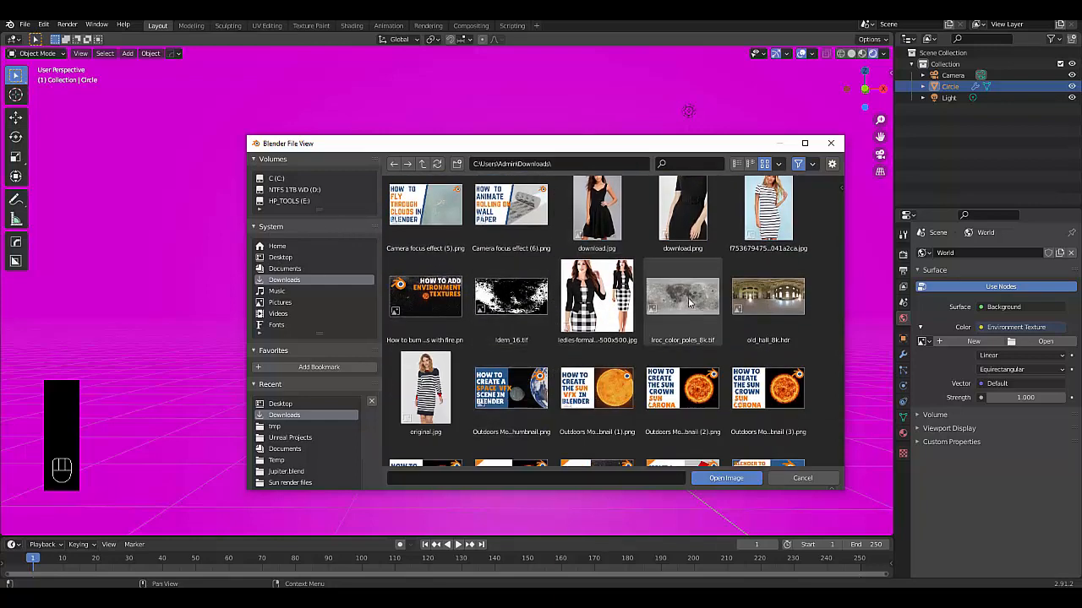
scroll(689, 302, "down", 8)
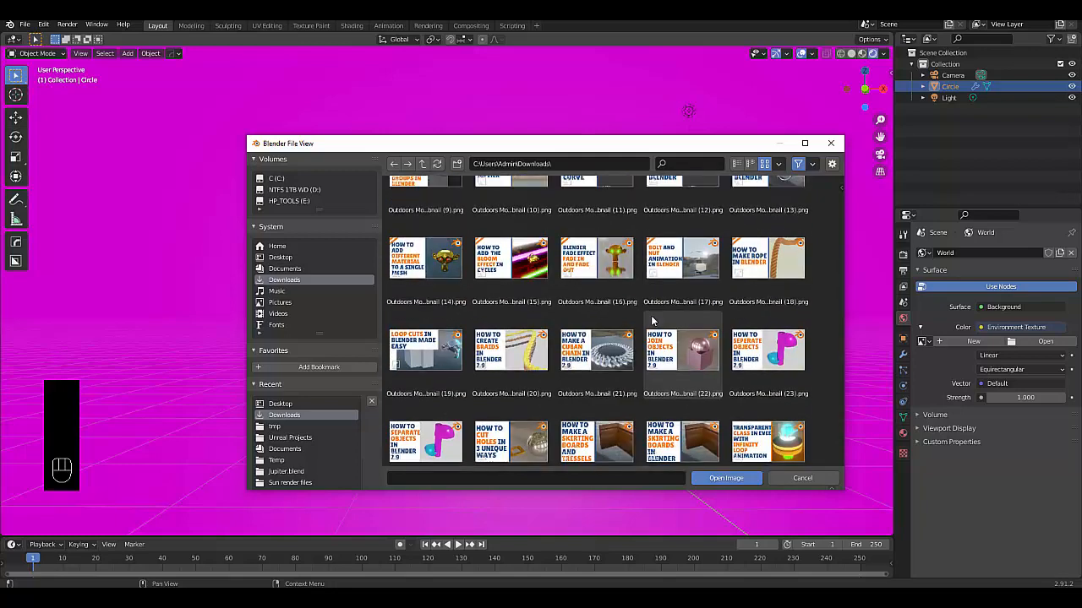
scroll(652, 320, "up", 8)
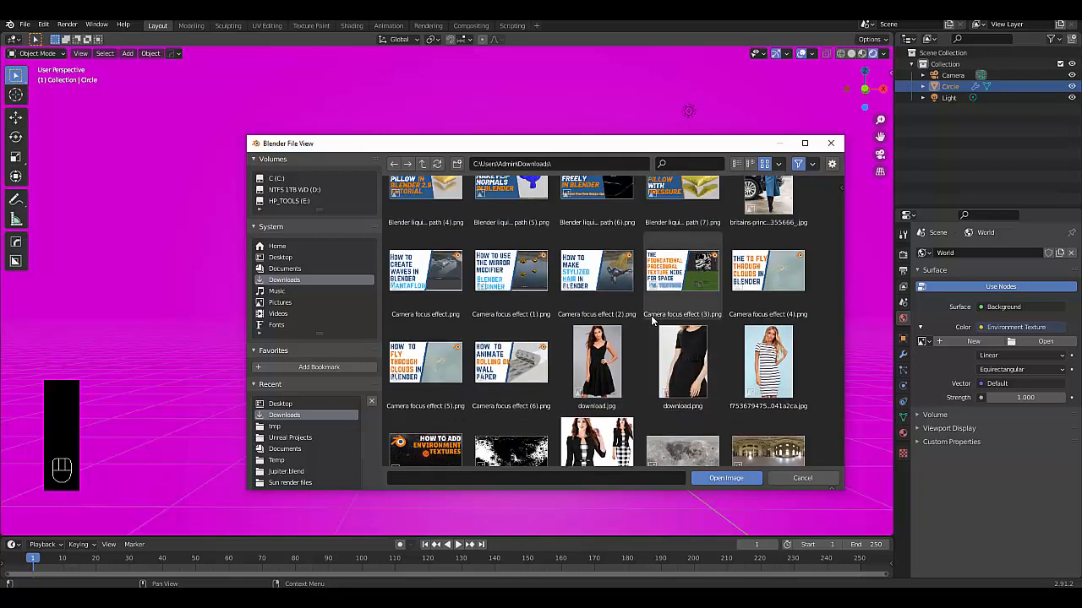
scroll(651, 320, "down", 2)
left_click(682, 363)
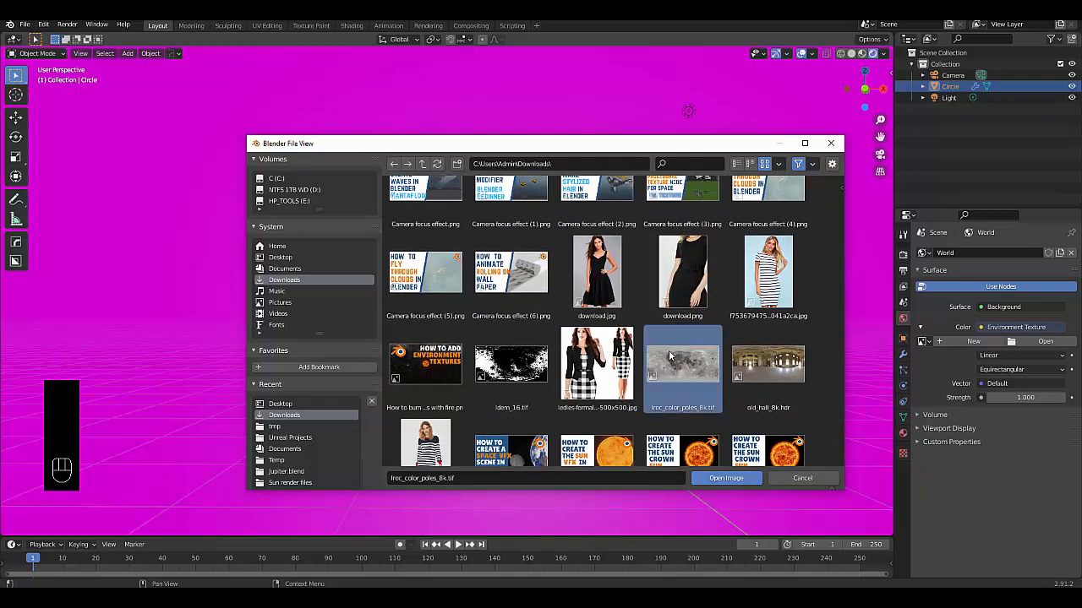
left_click(729, 478)
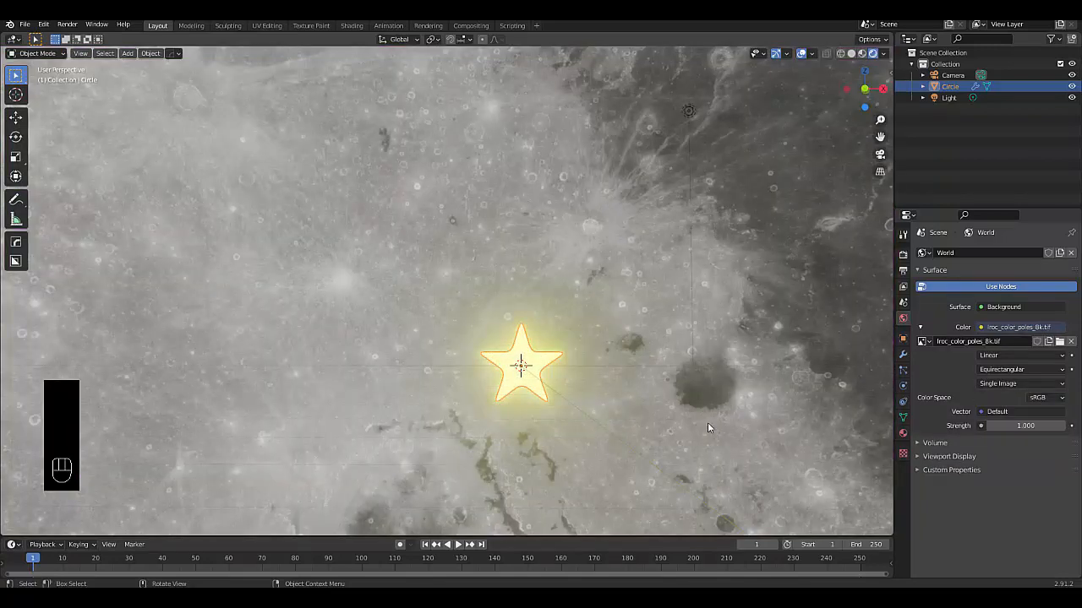
Duplicate the star, moving the copy about -1.83 m in X and 1.72 m in Z, and scale it to about 0.65.
middle_click_drag(708, 427, 476, 331)
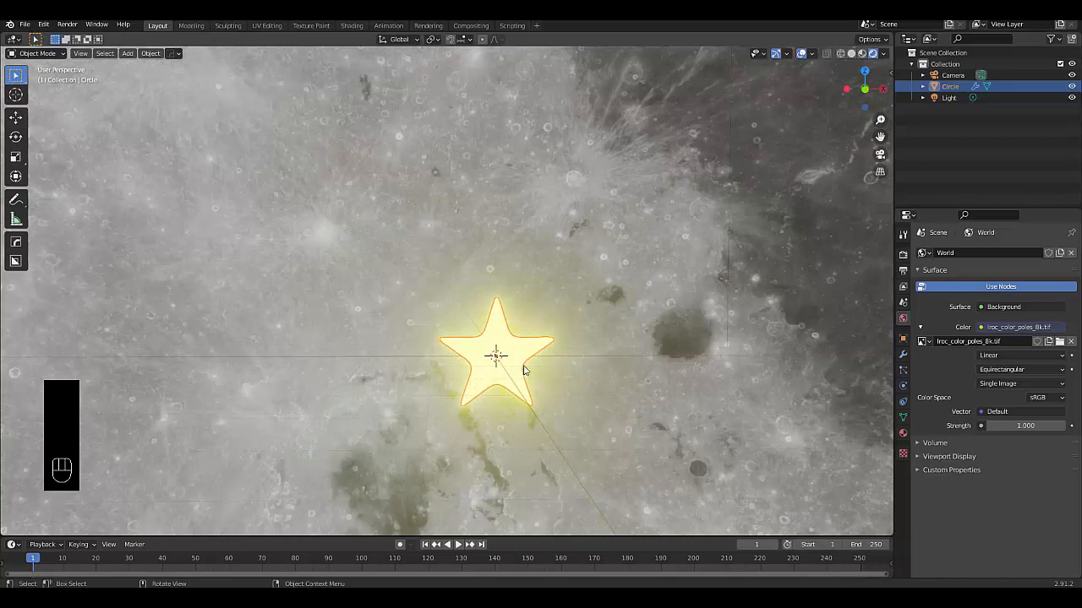
key("g")
right_click(478, 289)
key("shift+d")
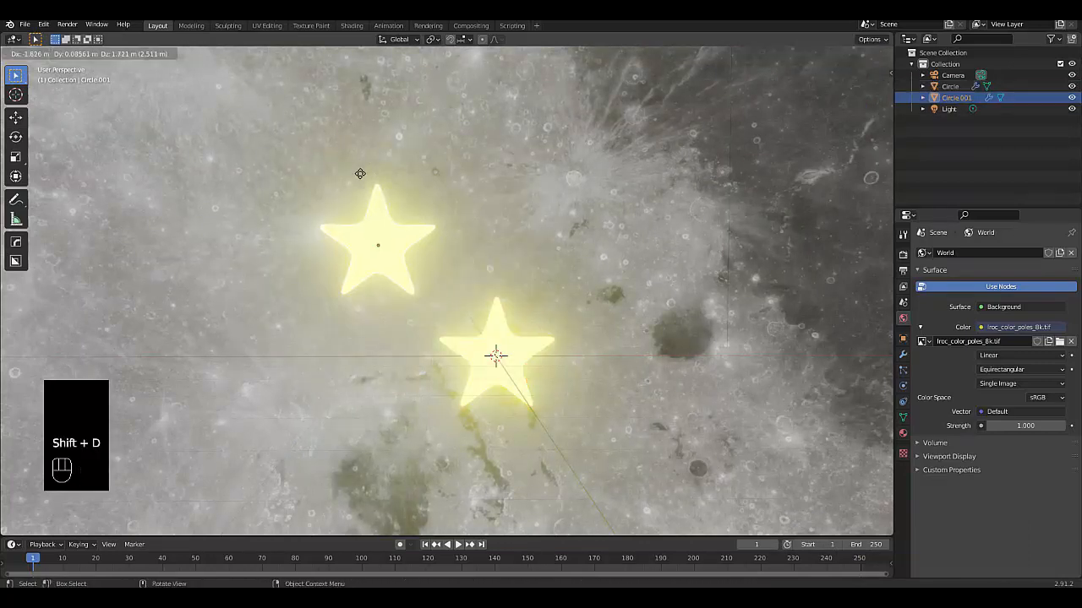
left_click(360, 173)
key("s")
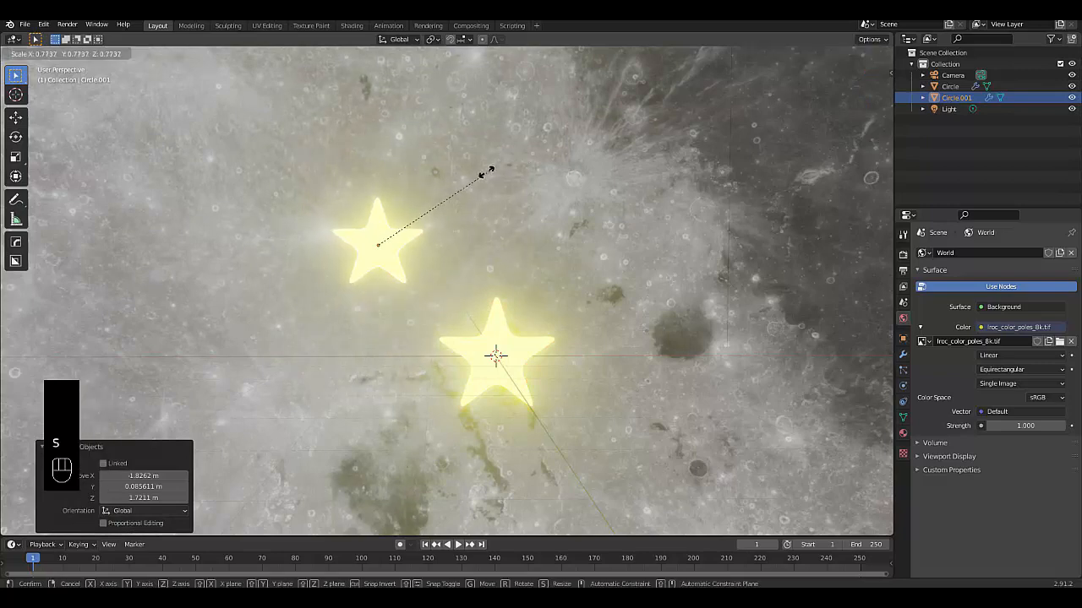
left_click(465, 174, "shift")
Duplicate the smaller star, moving the copy about 2.76 m in X and 0.18 m in Z, and scale it up by about 1.68.
key("shift+d")
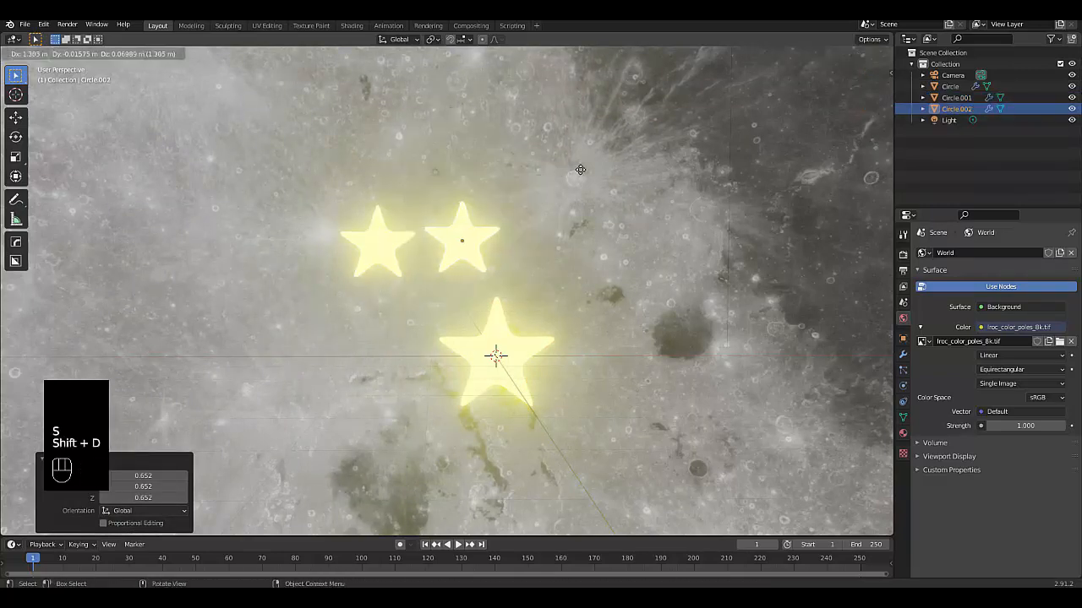
left_click(644, 166)
key("s")
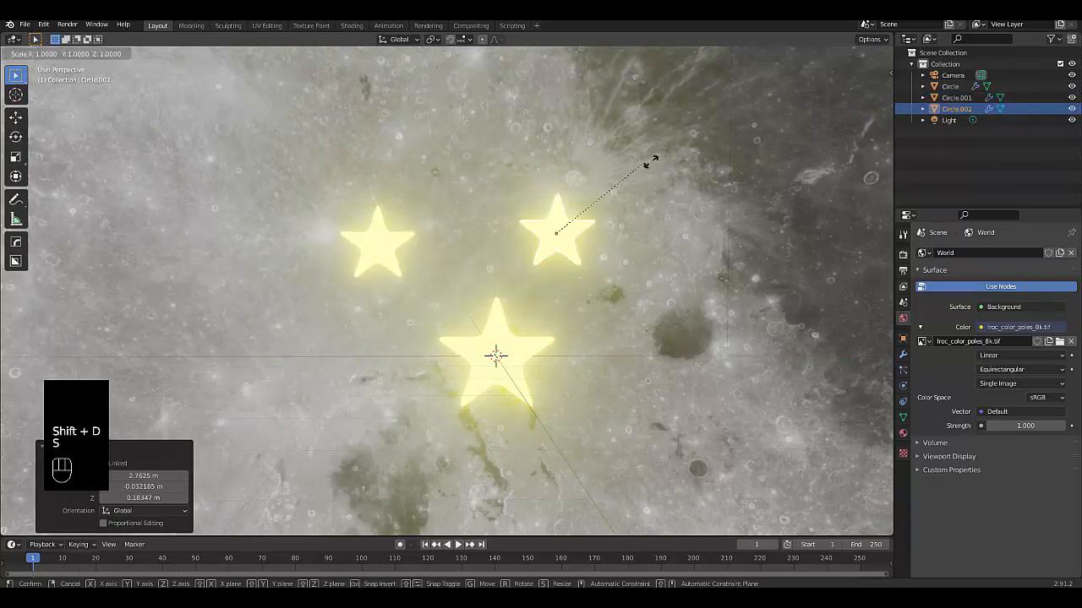
left_click(723, 142)
scroll(508, 296, "down", 4)
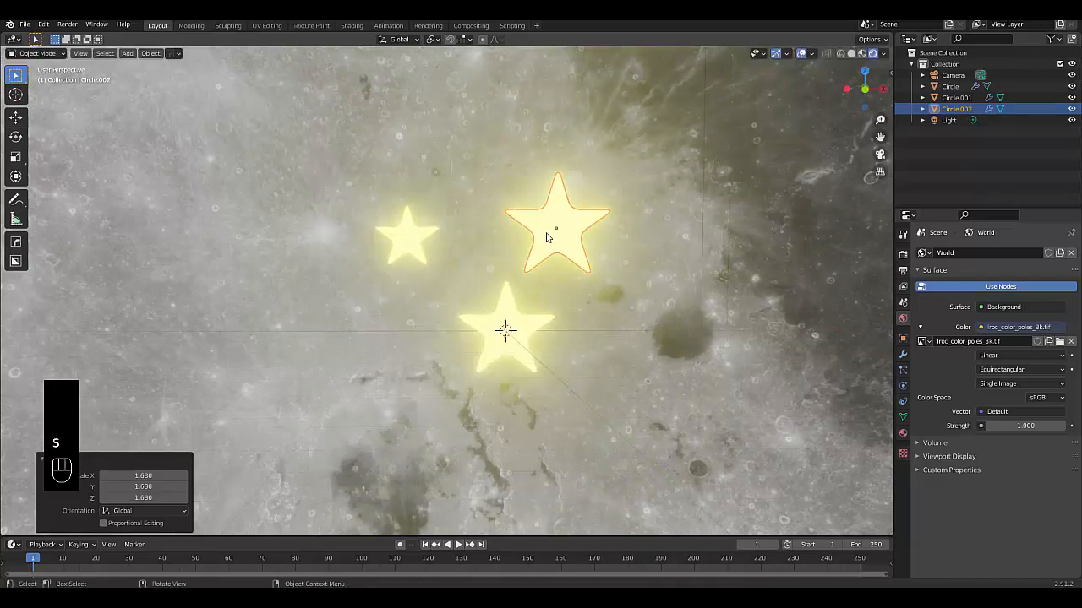
Duplicate the enlarged star to a spot below and left of the original star and scale the copy to about 0.67.
key("shift+d")
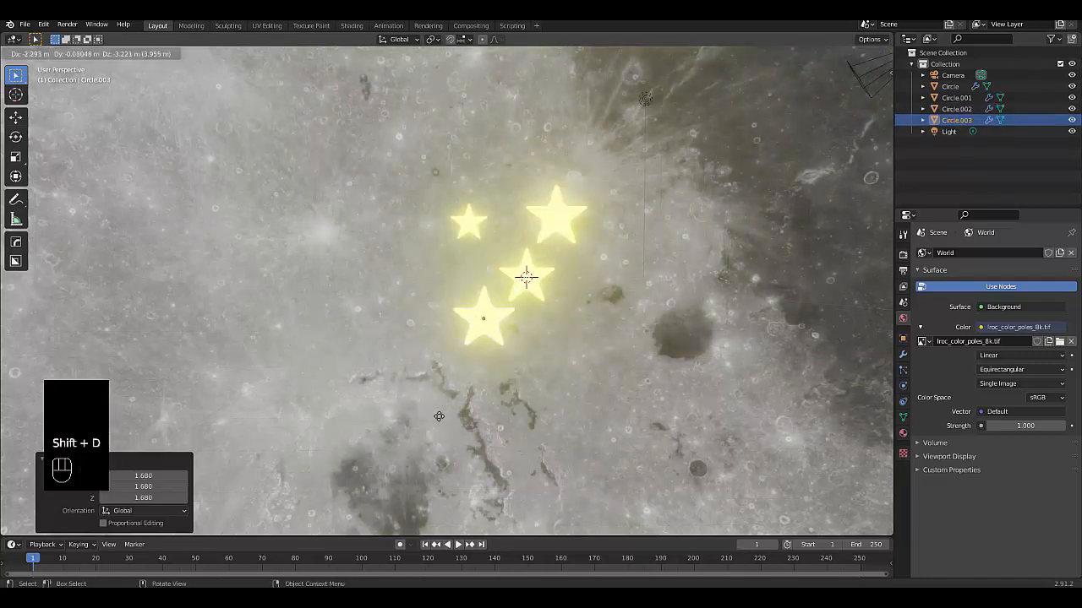
left_click(496, 447)
key("s")
left_click(487, 416)
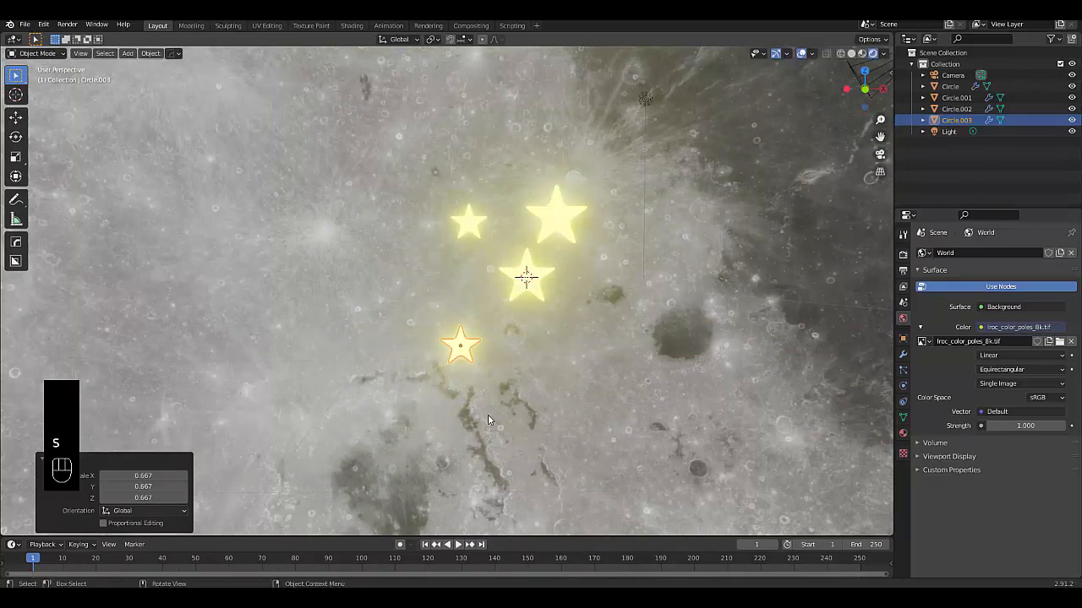
Duplicate the lowest star, moving the copy about -3.08 m in X and 6.32 m in Z, and scale it up by about 2.43.
key("shift+d")
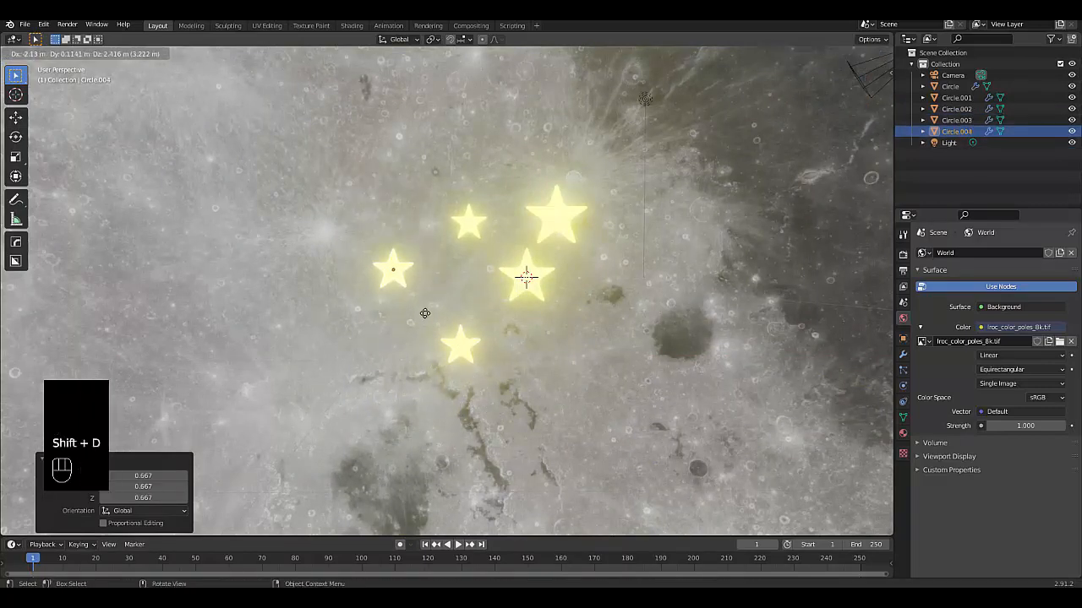
left_click(390, 224)
key("s")
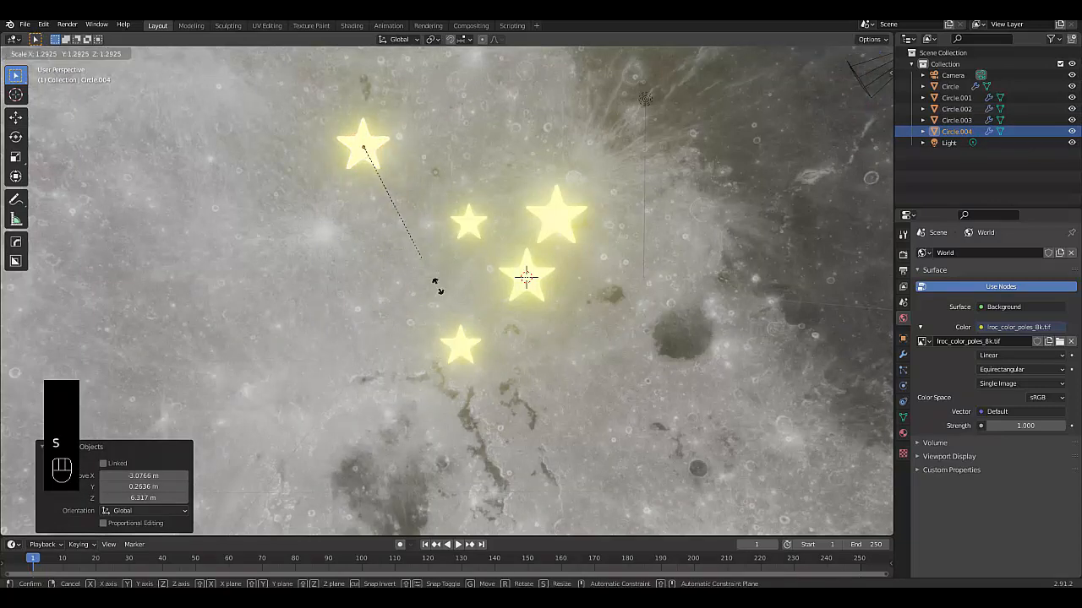
left_click(456, 338)
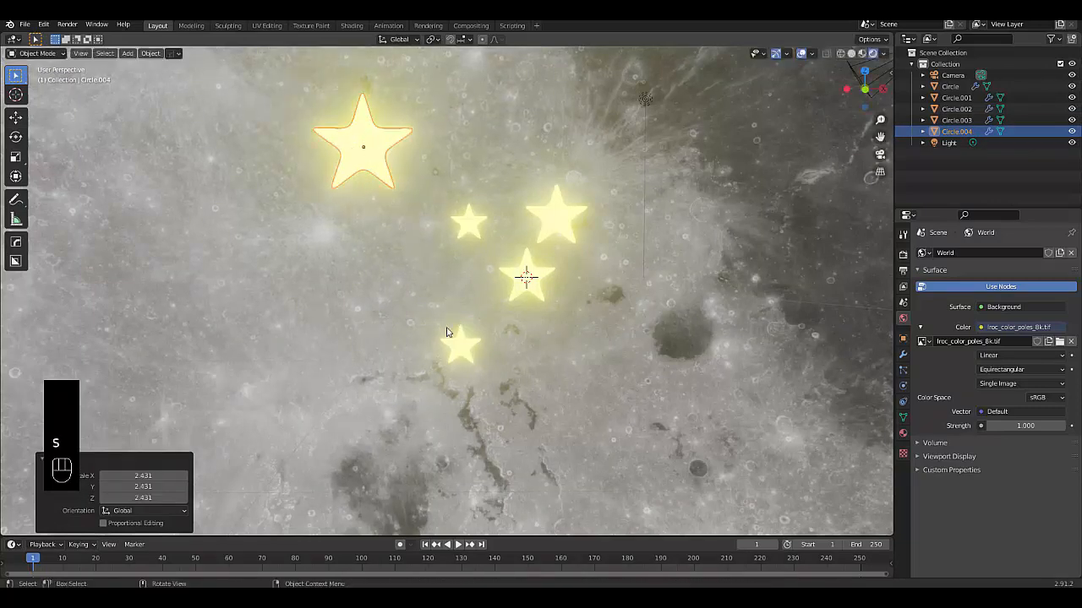
Duplicate the largest star, moving the copy about 0.96 m in X and -4.31 m in Z, and scale it to about 0.72.
key("shift+d")
left_click(453, 441)
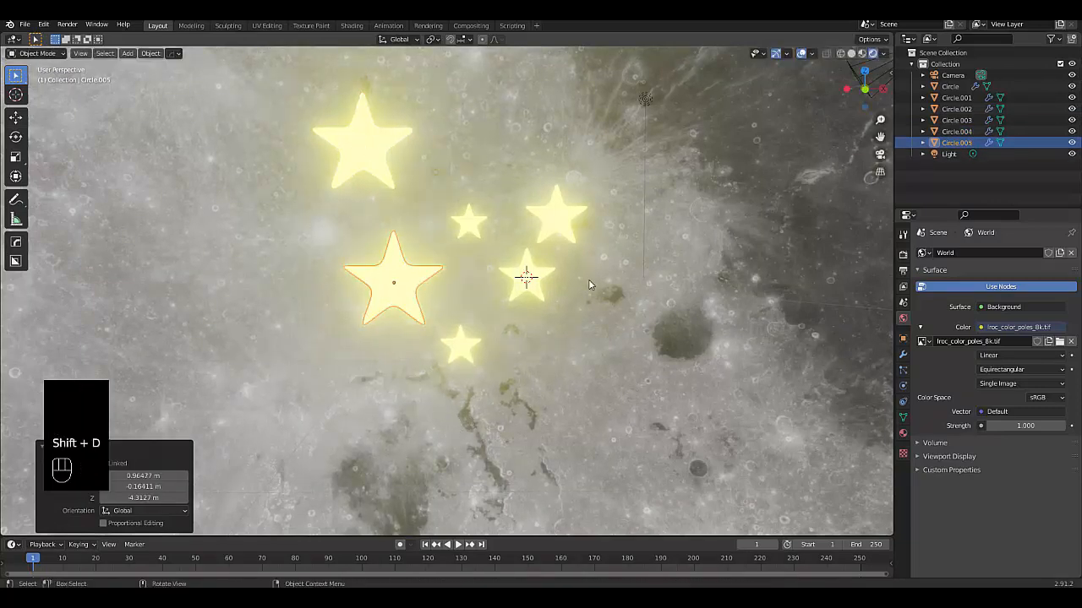
key("s")
left_click(528, 292)
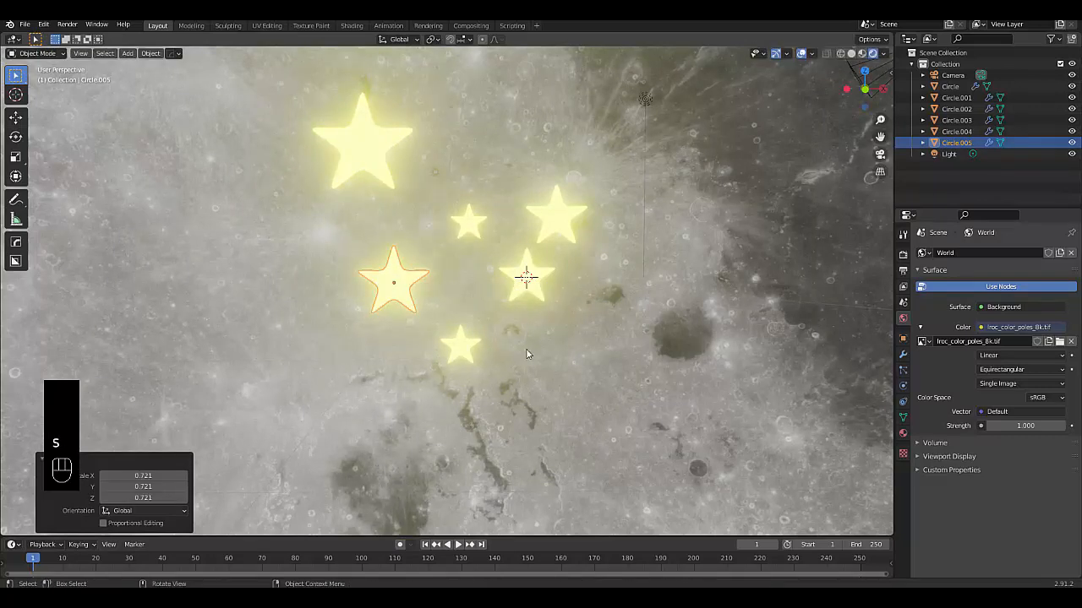
Duplicate the selected star, moving the copy about 5.41 m in X and -2.56 m in Z, and scale it to about 0.68.
key("shift+d")
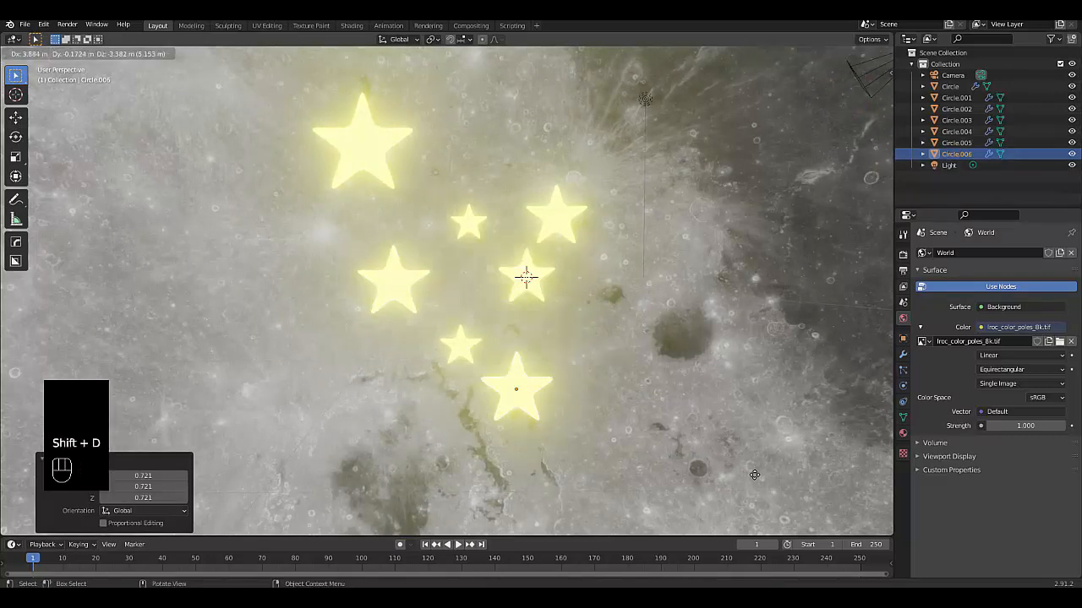
left_click(772, 402)
key("s")
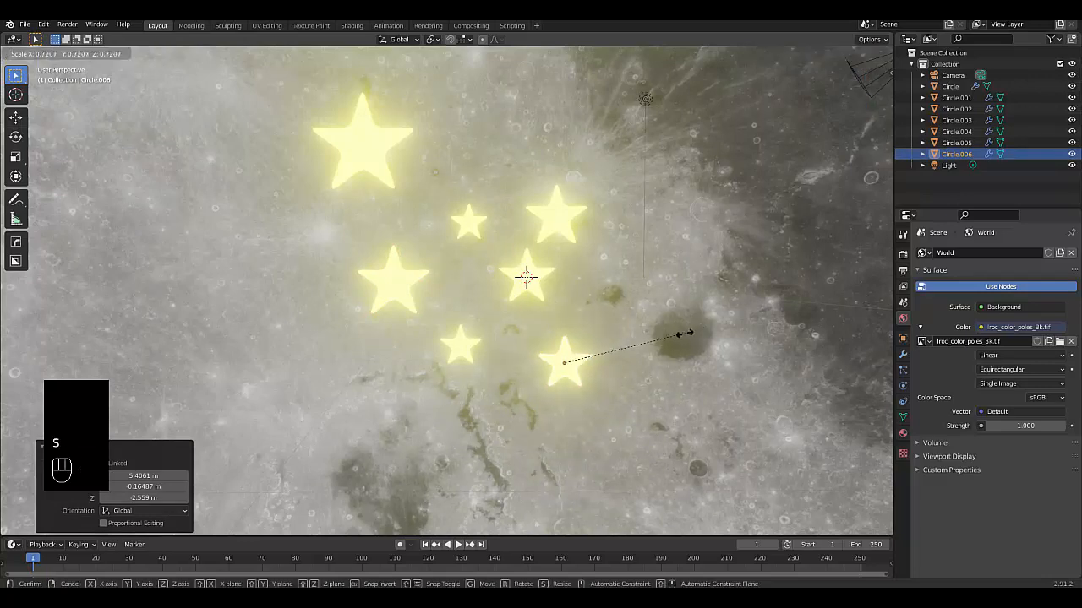
left_click(681, 338, "shift")
Duplicate the selected star, moving the copy about 1.81 m in X and 2.67 m in Z, and scale it up by about 1.48.
key("shift+d")
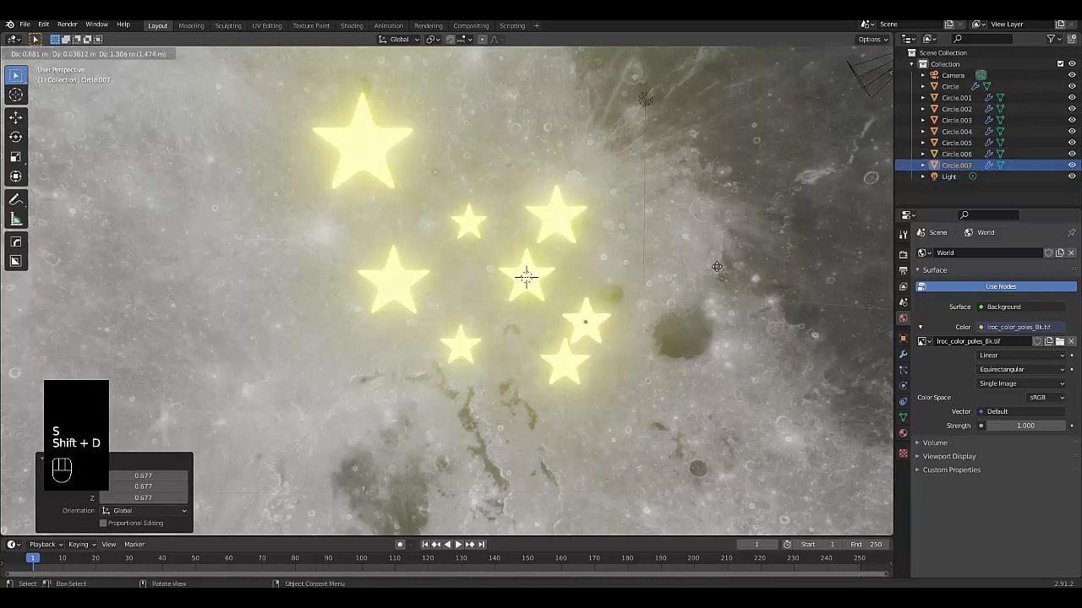
left_click(737, 250)
key("s")
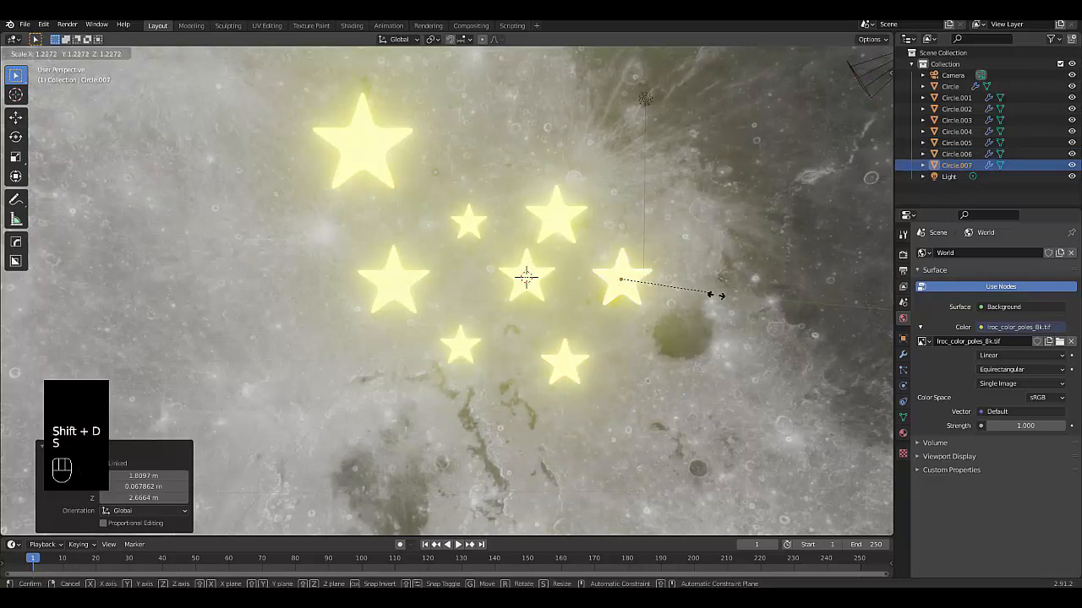
left_click(731, 303)
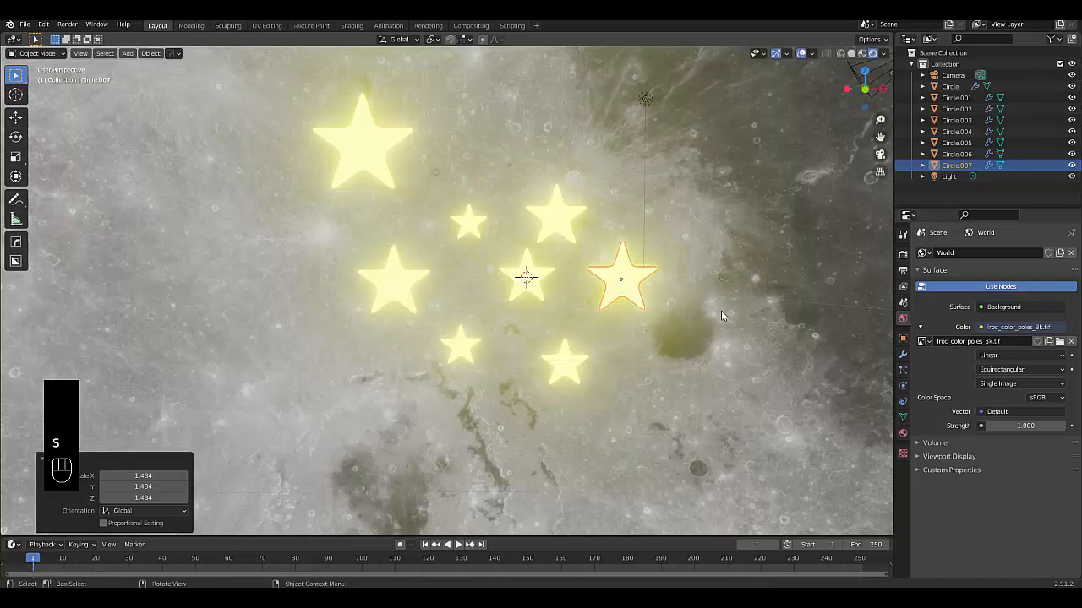
Duplicate the selected star, moving the copy about -3.45 m in X and 5.15 m in Z, and look through the camera.
key("shift+d")
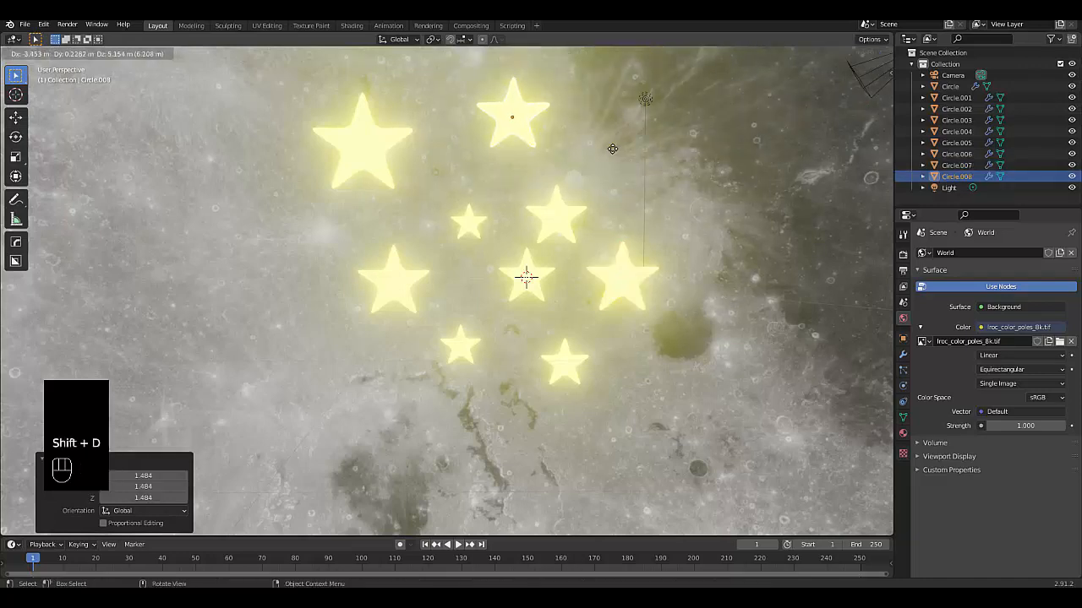
left_click(612, 149)
left_click(880, 155)
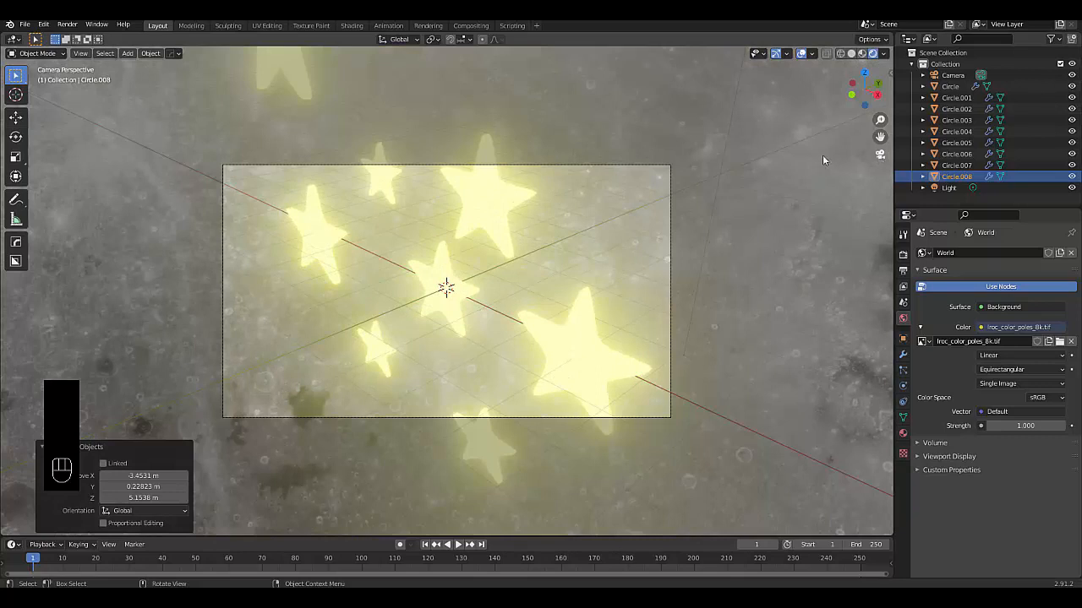
Move the star lying above the camera frame about 8.22 m down along the Z axis into the frame.
left_click(266, 65)
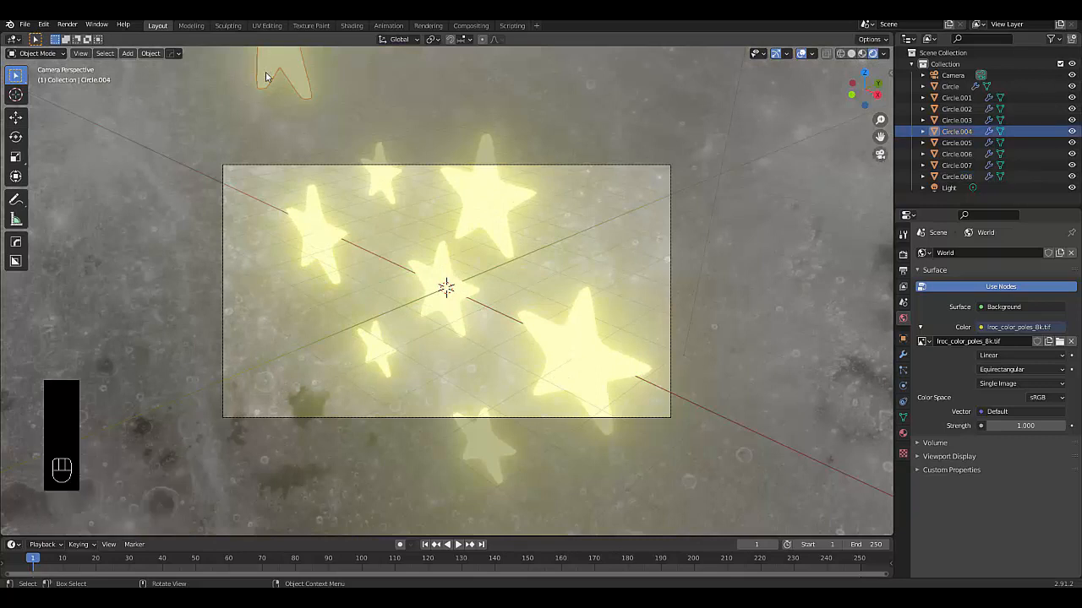
key("g")
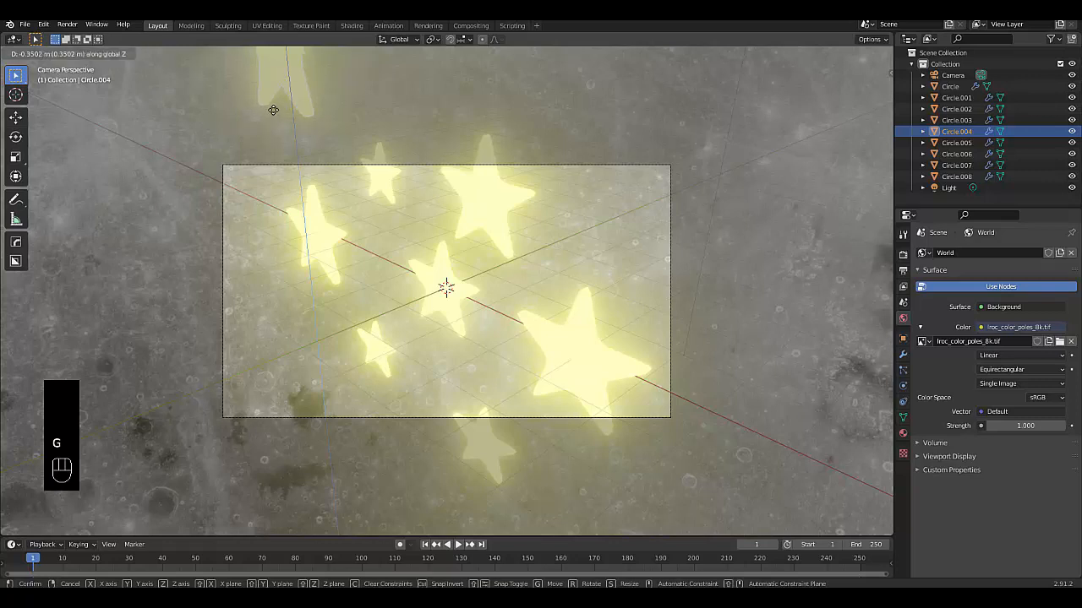
key("z")
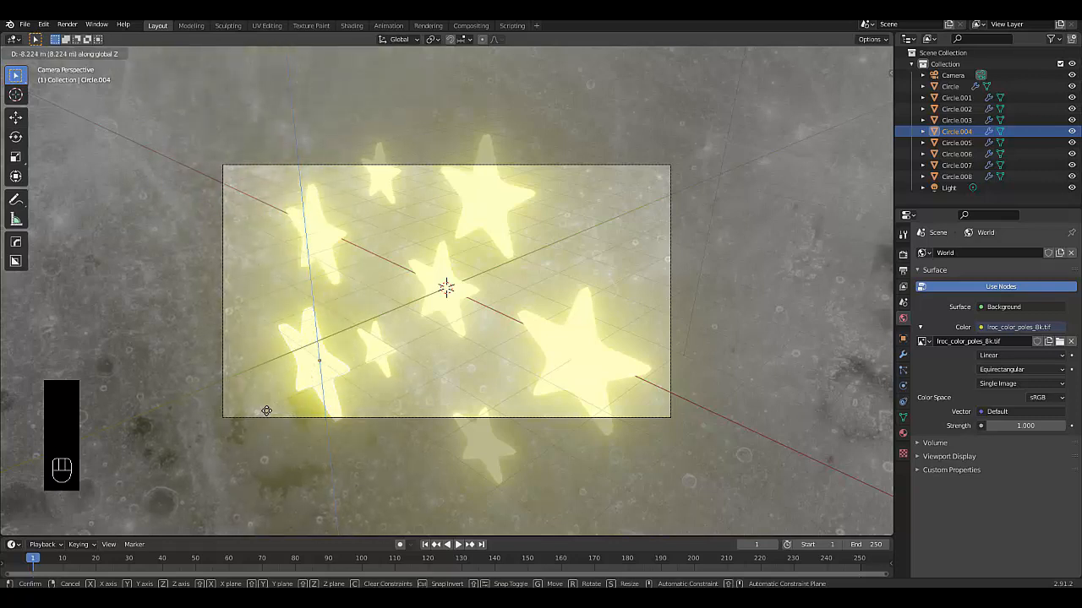
left_click(266, 411)
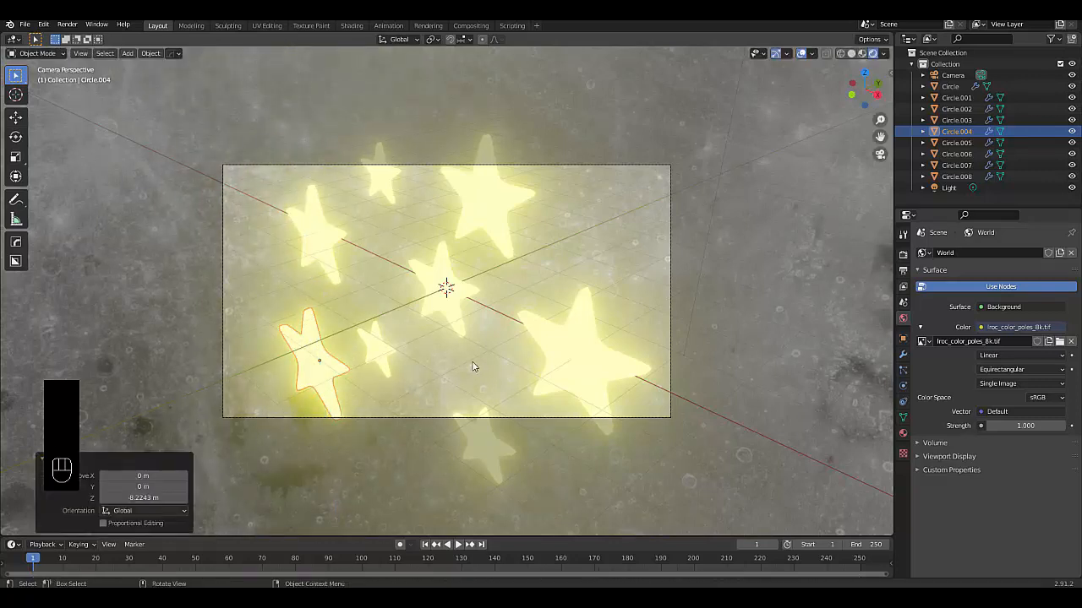
Set the Eevee volumetrics tile size to 2 px and enable volumetric shadows.
left_click(903, 253)
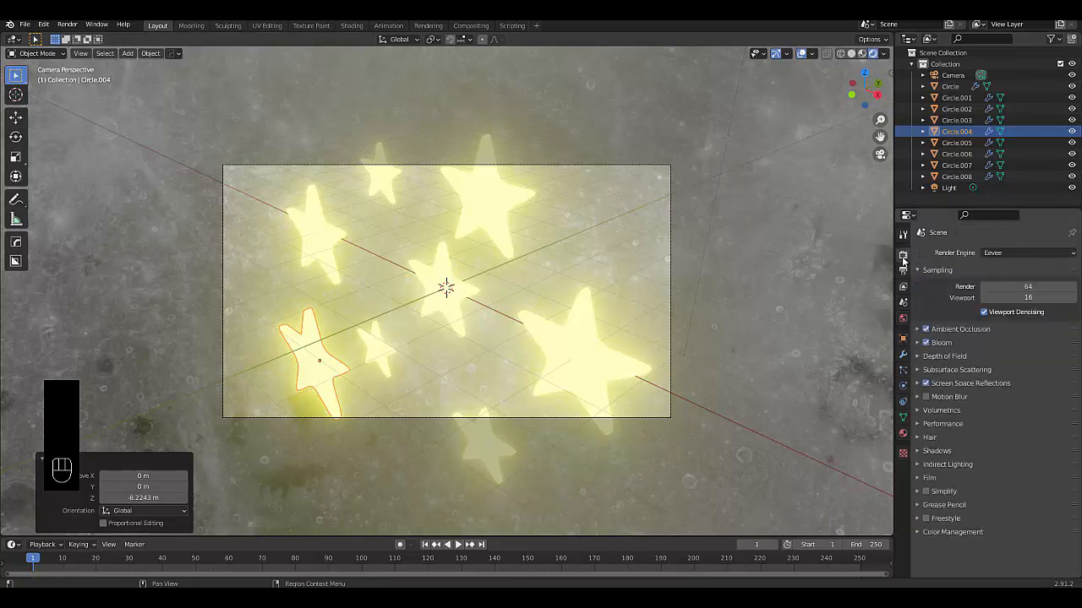
left_click(935, 410)
left_click(1001, 454)
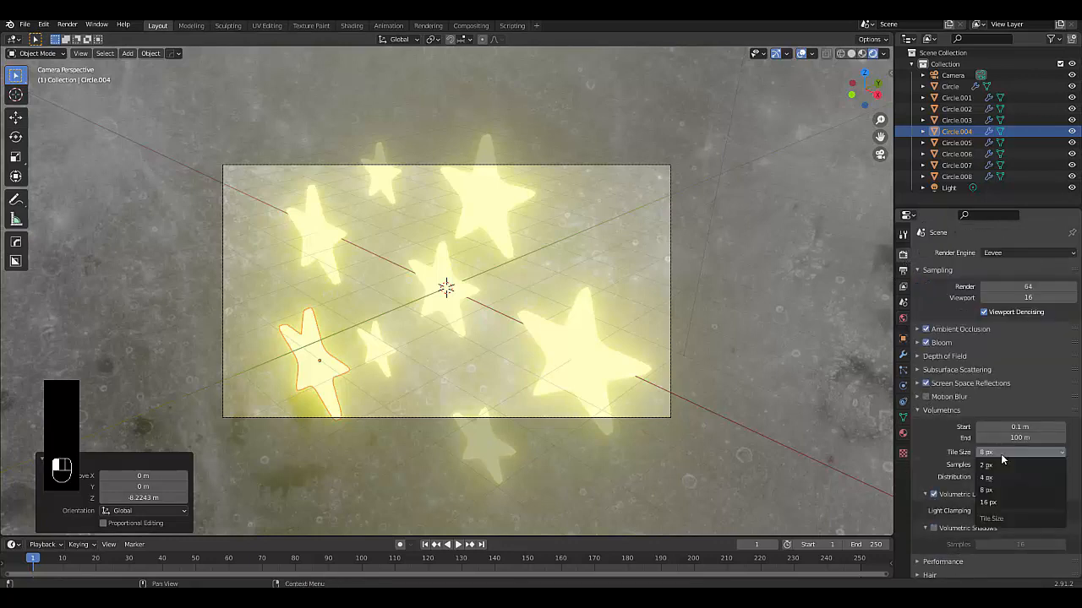
left_click(991, 466)
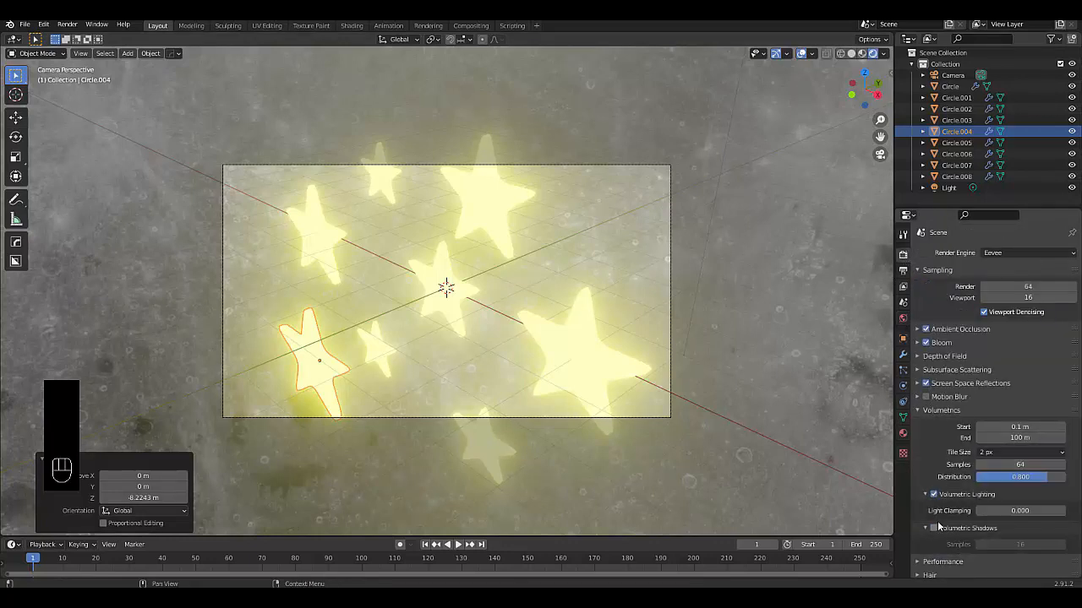
left_click(934, 529)
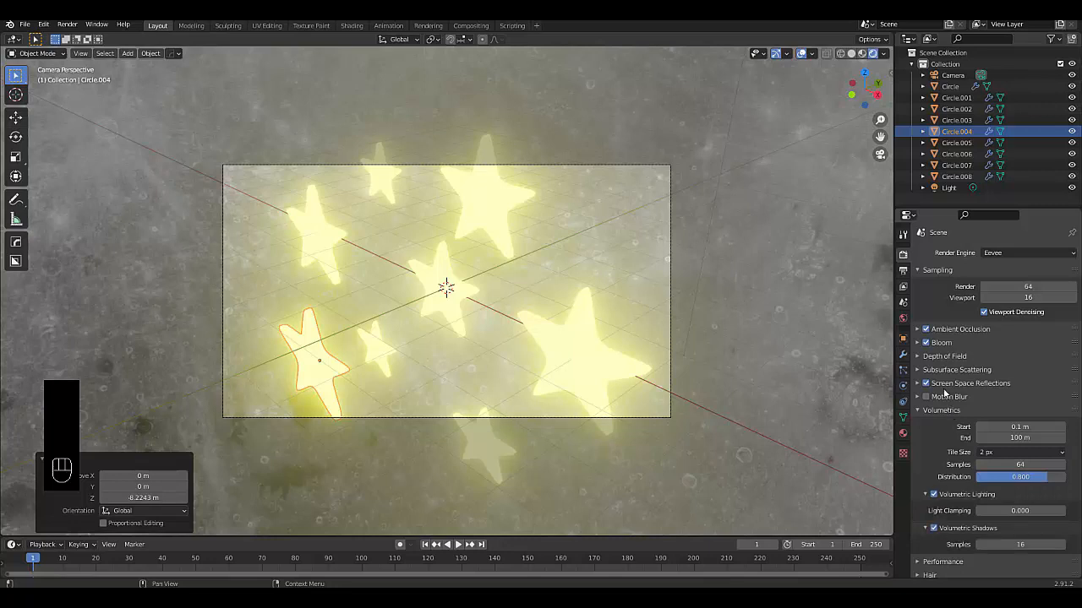
Enable High Quality Normals in the render performance settings.
left_click(937, 562)
scroll(934, 564, "down", 2)
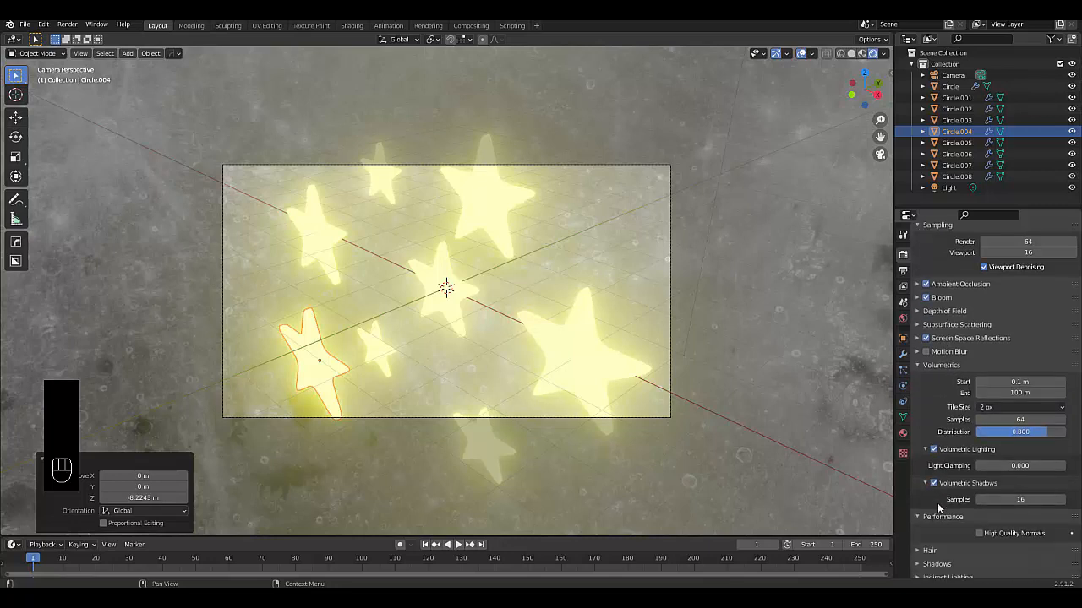
left_click(980, 533)
scroll(955, 507, "down", 3)
scroll(951, 500, "up", 5)
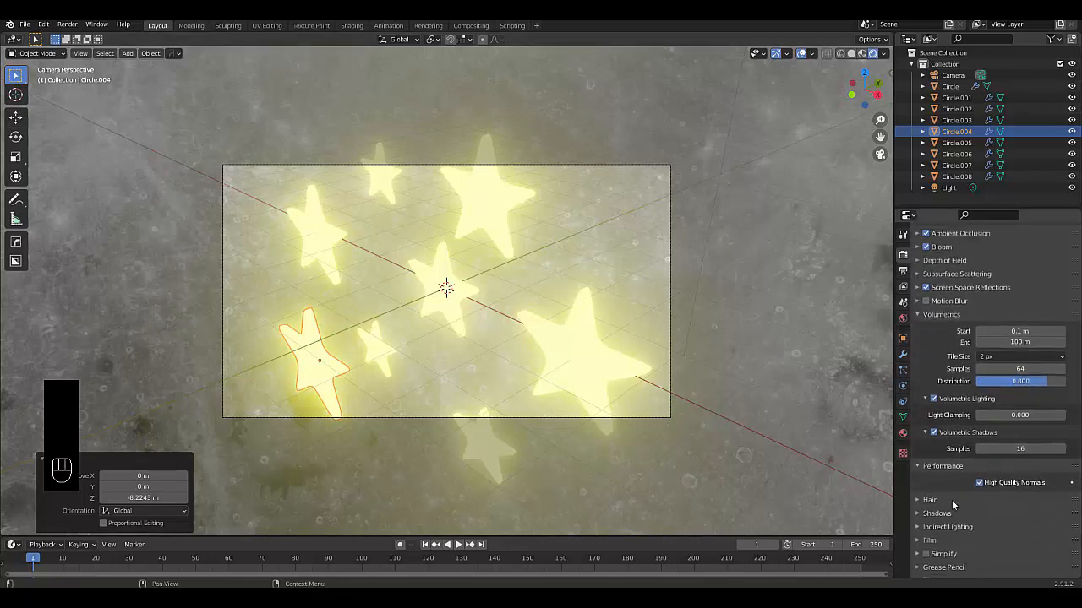
Enable Use Curves in the colour management settings and raise the combined curve with a point at about X 0.281, Y 0.738.
scroll(996, 334, "down", 5)
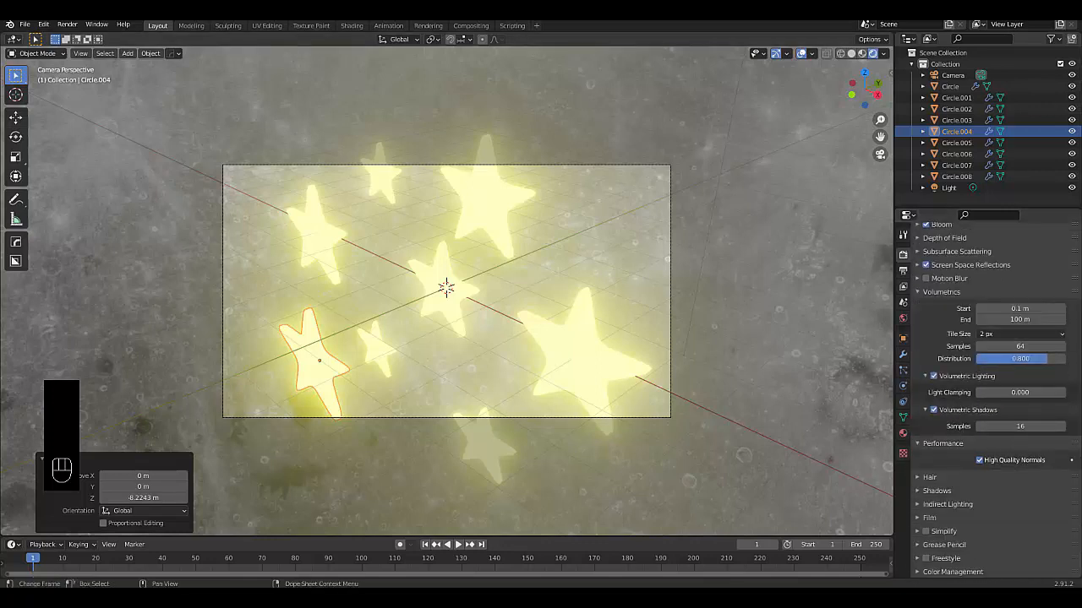
left_click(930, 572)
scroll(937, 575, "down", 3)
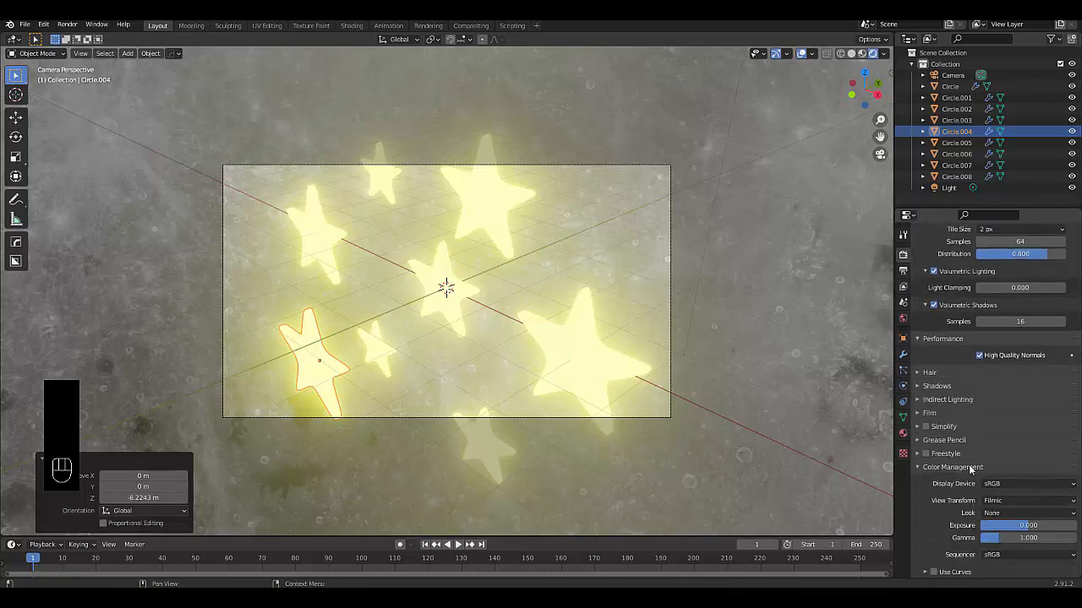
left_click(935, 573)
left_click(966, 573)
scroll(953, 531, "down", 6)
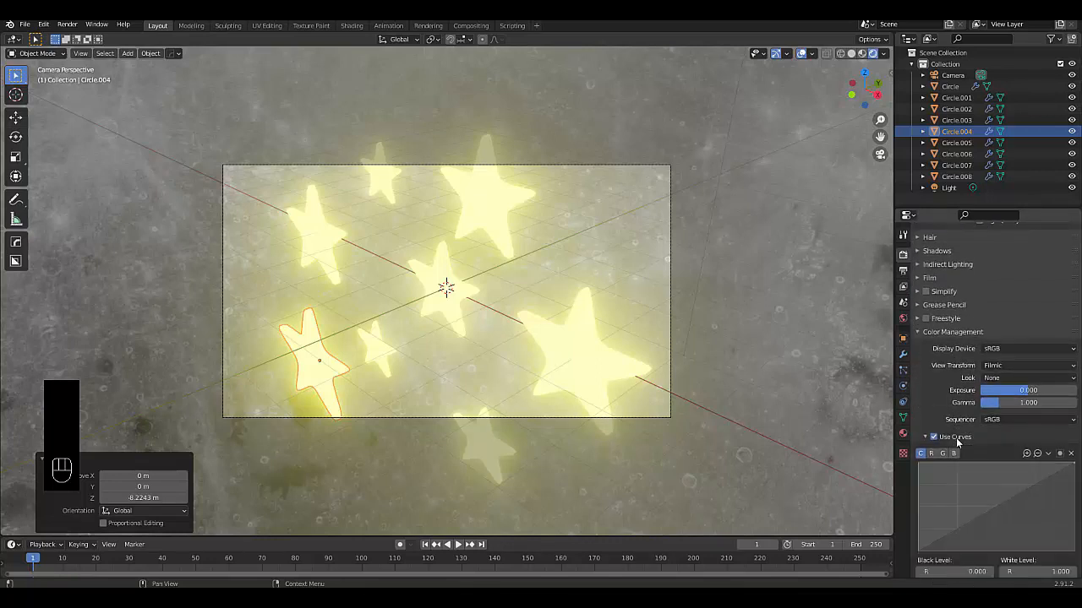
scroll(955, 485, "down", 2)
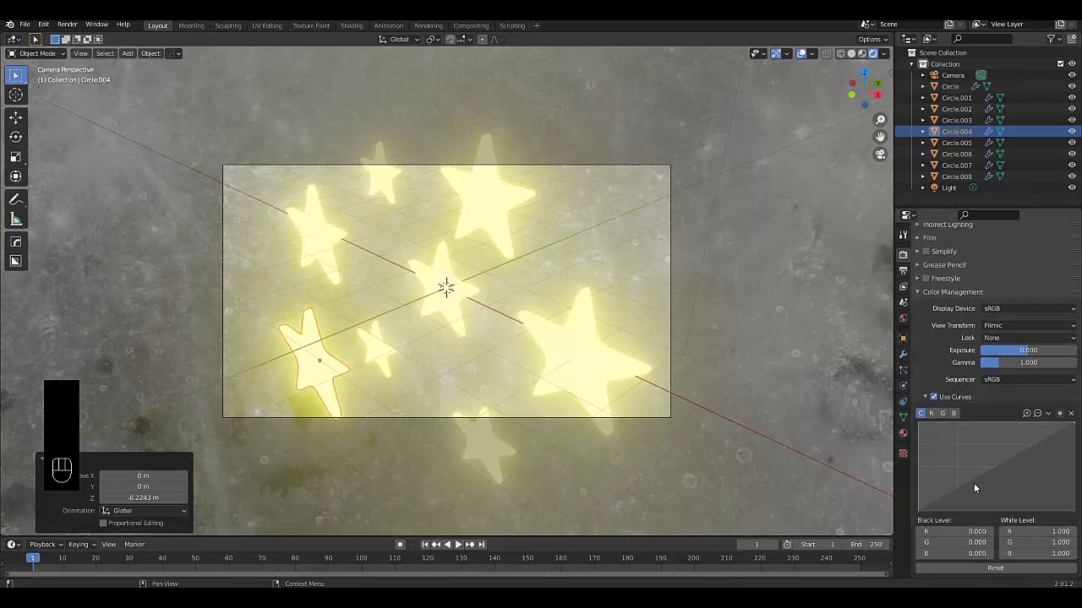
left_click_drag(976, 478, 961, 445)
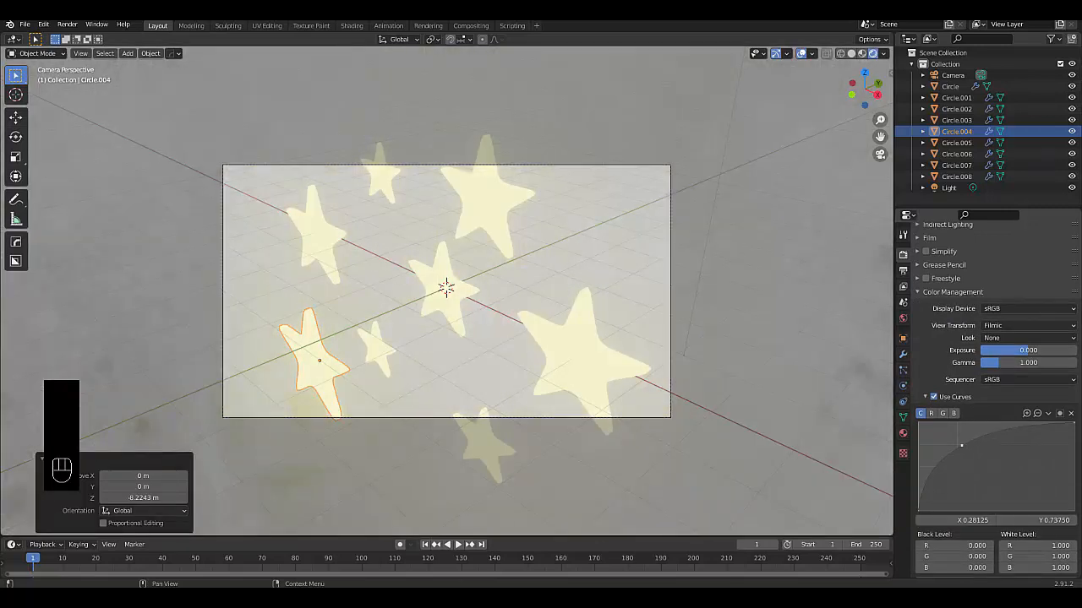
Lower the combined curve's point to about X 0.441, Y 0.431 and add a second point at about X 0.497, Y 0.713.
left_click_drag(961, 450, 986, 472)
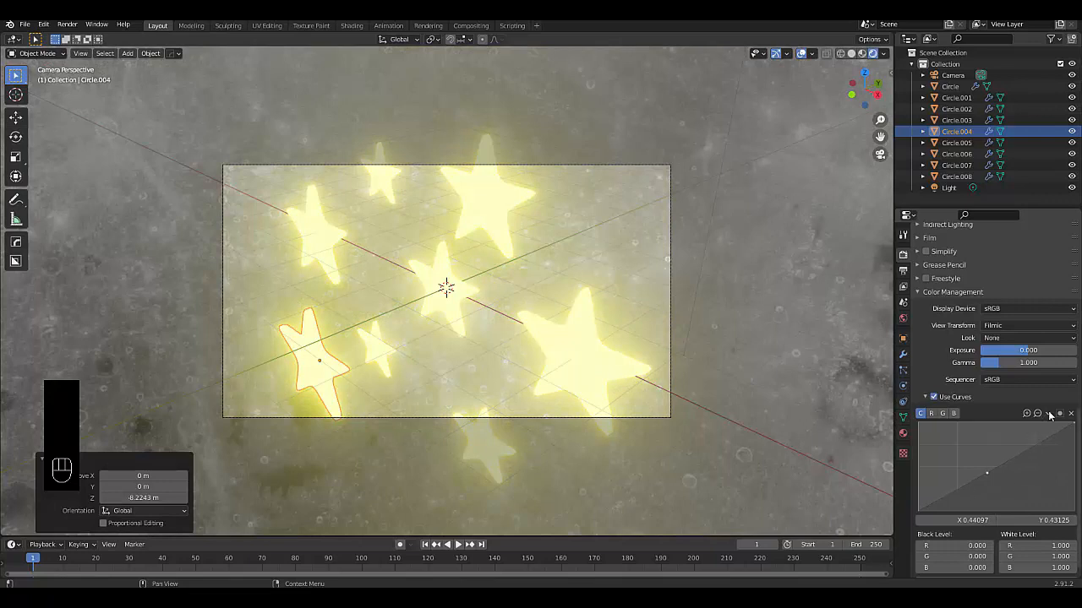
left_click(1051, 414)
left_click(1036, 416)
left_click(1049, 414)
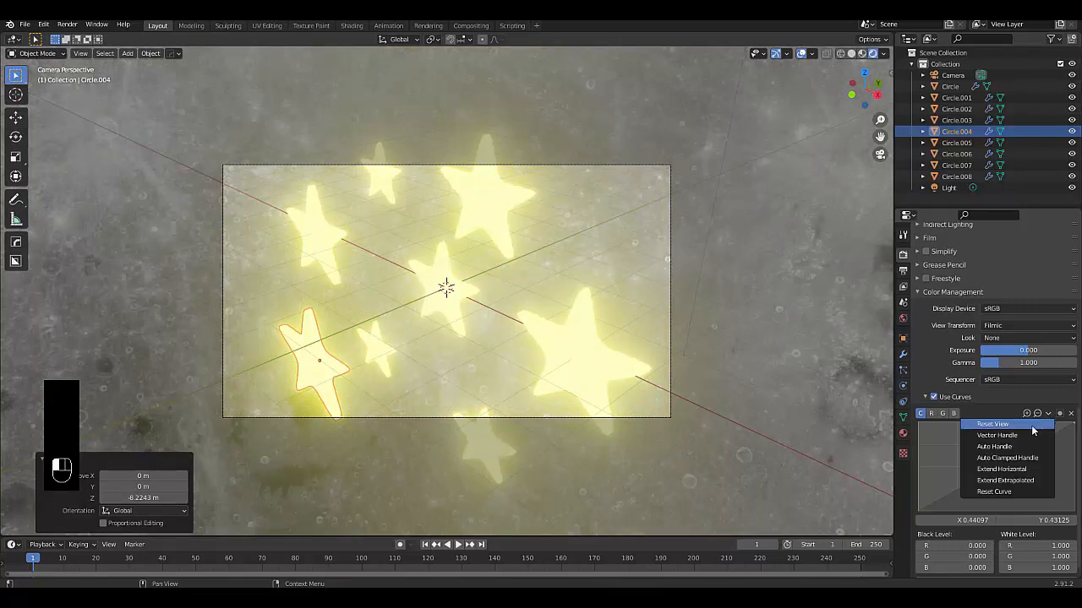
left_click(1028, 425)
left_click_drag(1001, 461, 995, 448)
left_click(1049, 414)
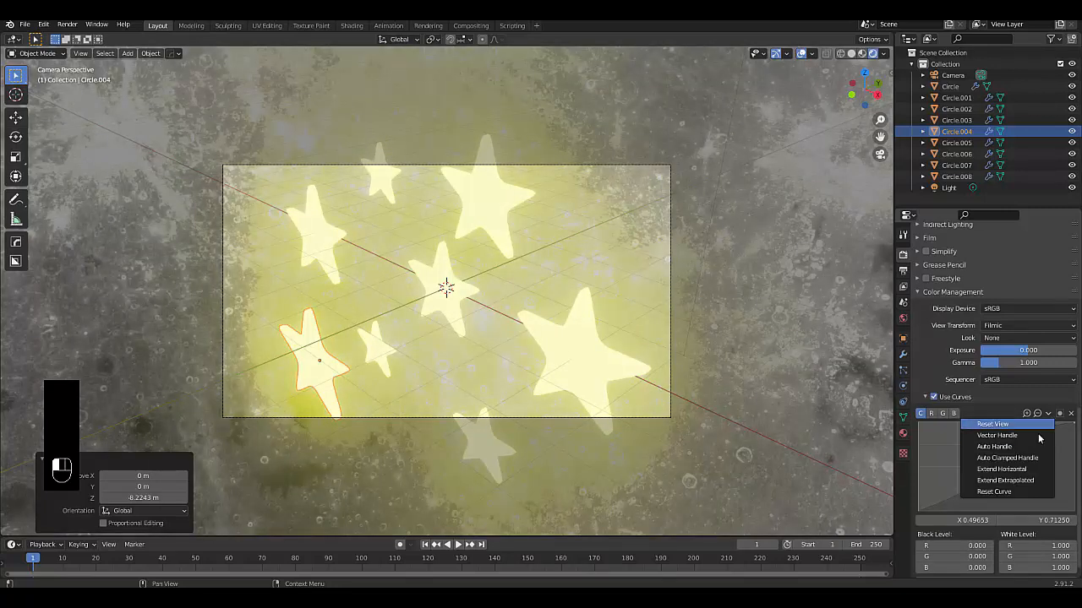
left_click(1028, 427)
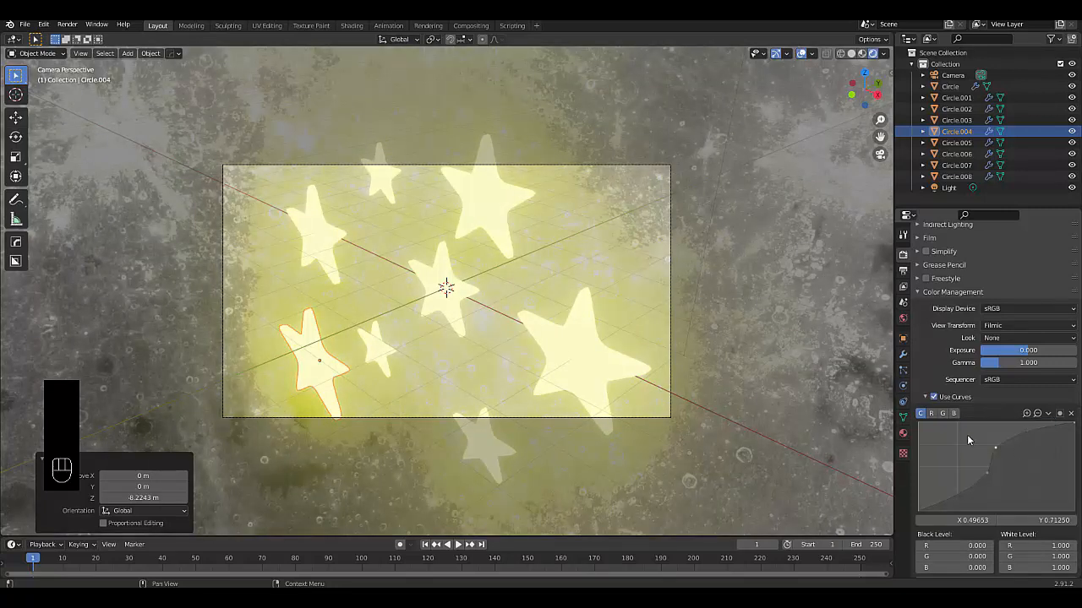
left_click(1047, 415)
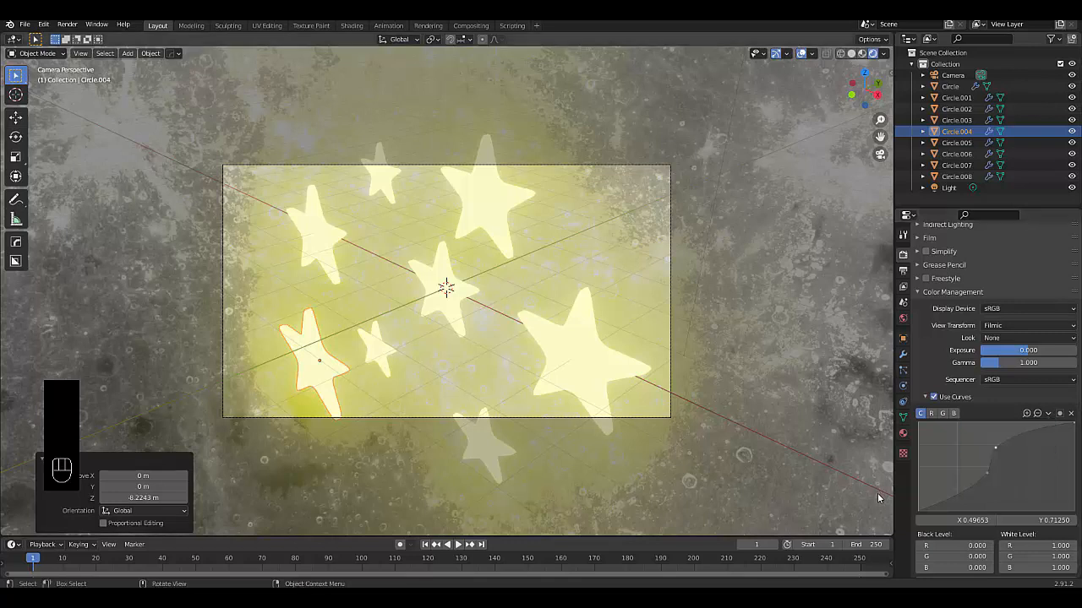
Move the combined curve's lower point to about X 0.247, Y 0.319 and apply an Auto Clamped Handle to it.
left_click_drag(983, 478, 955, 483)
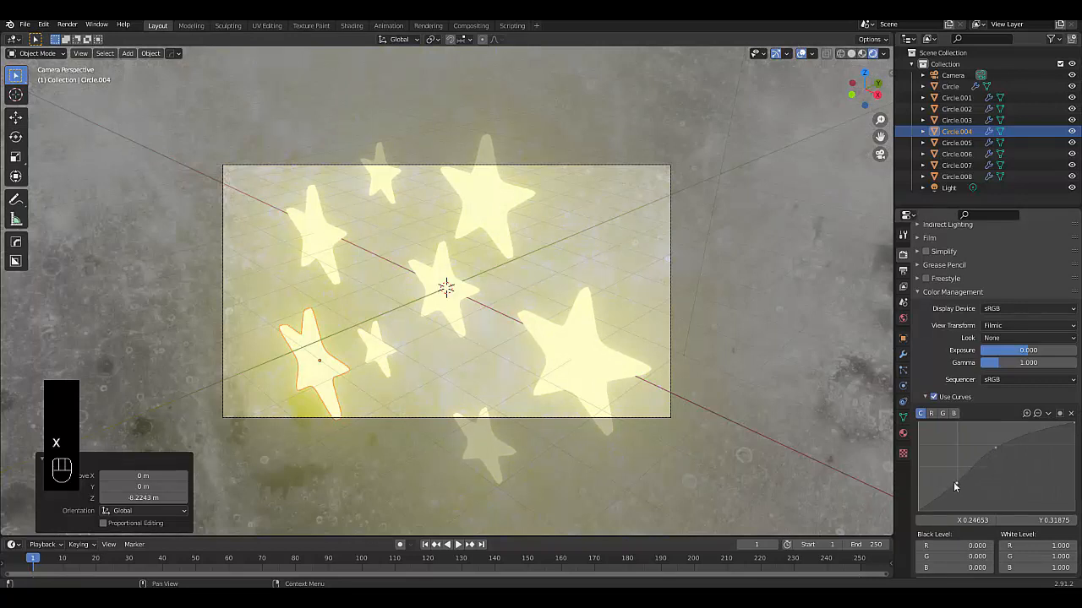
left_click(1048, 414)
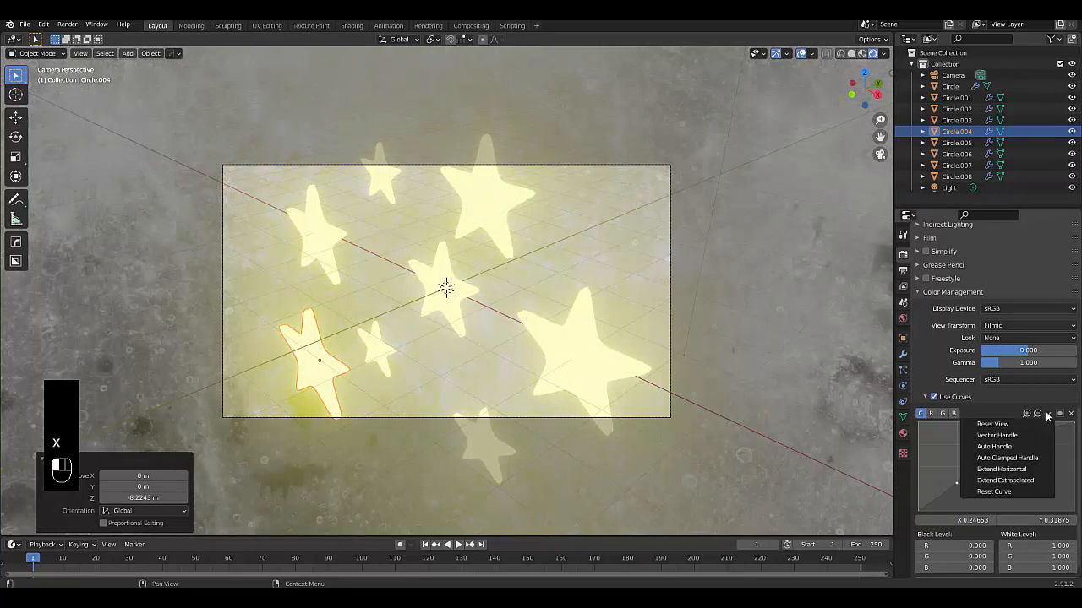
left_click(980, 458)
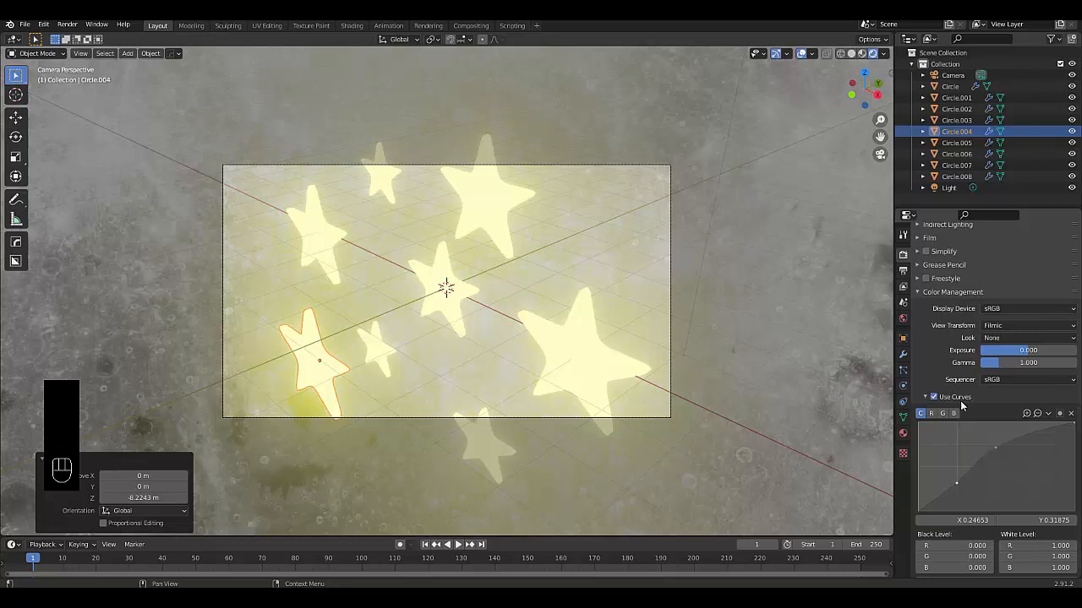
Delete both added points from the combined curve to straighten it.
left_click(1070, 413)
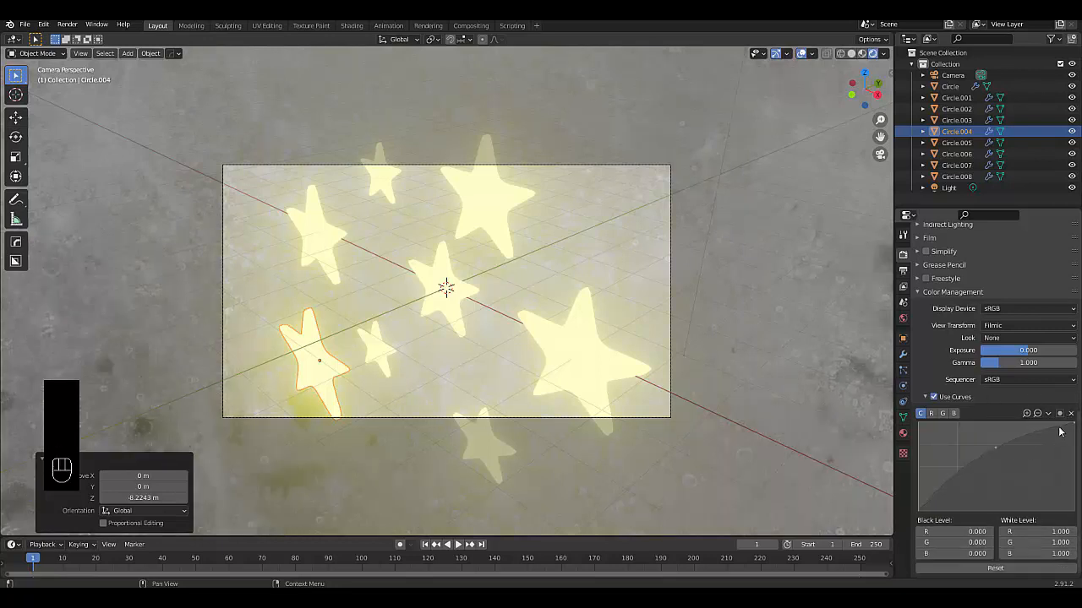
left_click(995, 447)
left_click(1070, 413)
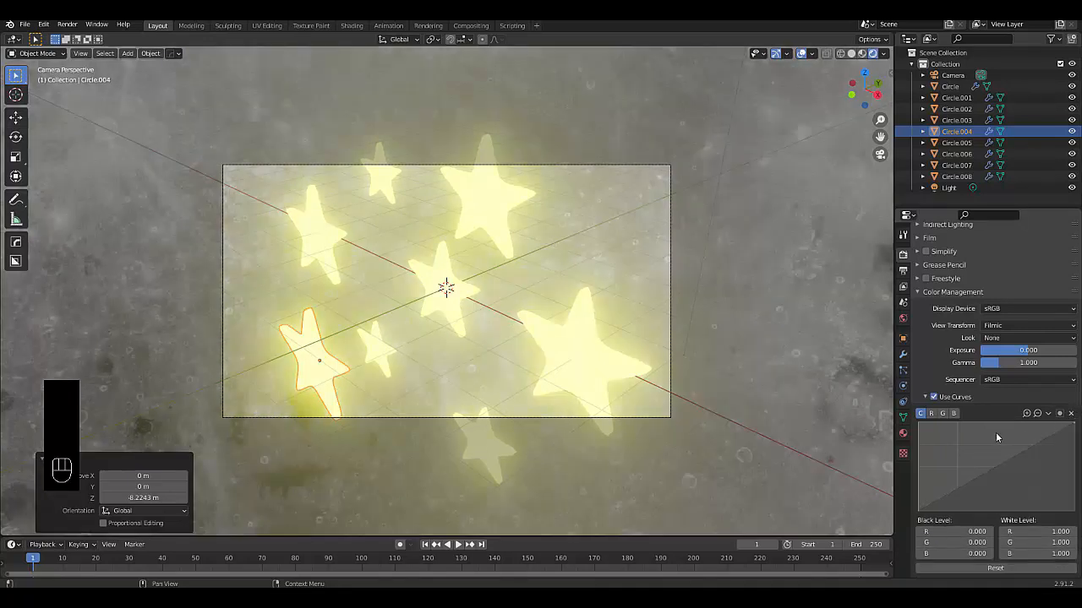
Lower the red curve with a point at about X 0.514, Y 0.400 and the green curve at about X 0.583, Y 0.444.
left_click(932, 414)
mouse_move(986, 470)
left_mouse_down()
mouse_move(1004, 476)
mouse_move(969, 442)
mouse_move(1018, 489)
mouse_move(998, 480)
left_mouse_up()
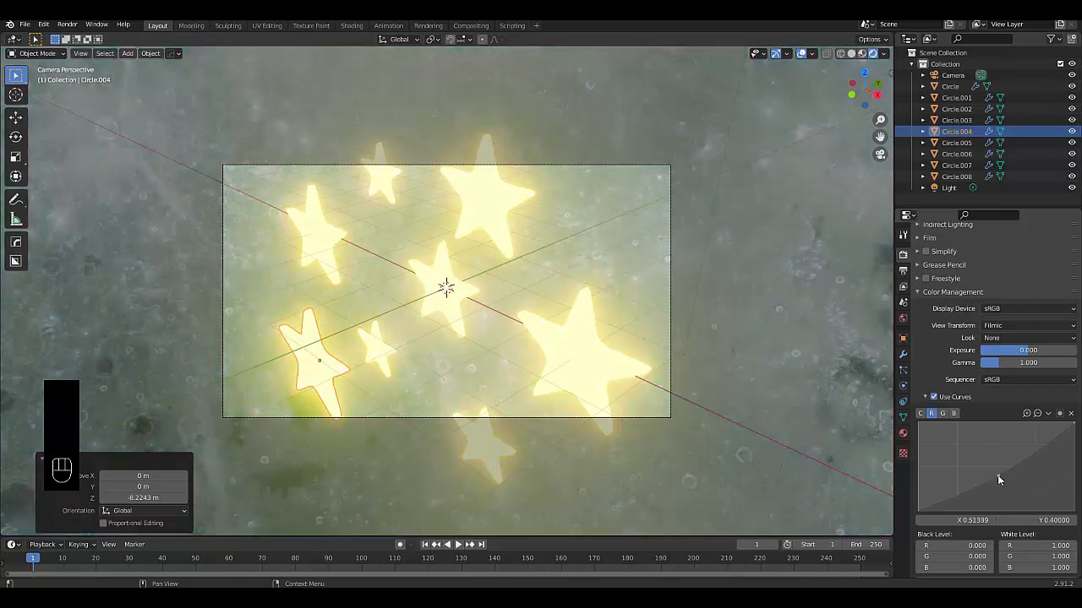
left_click(942, 413)
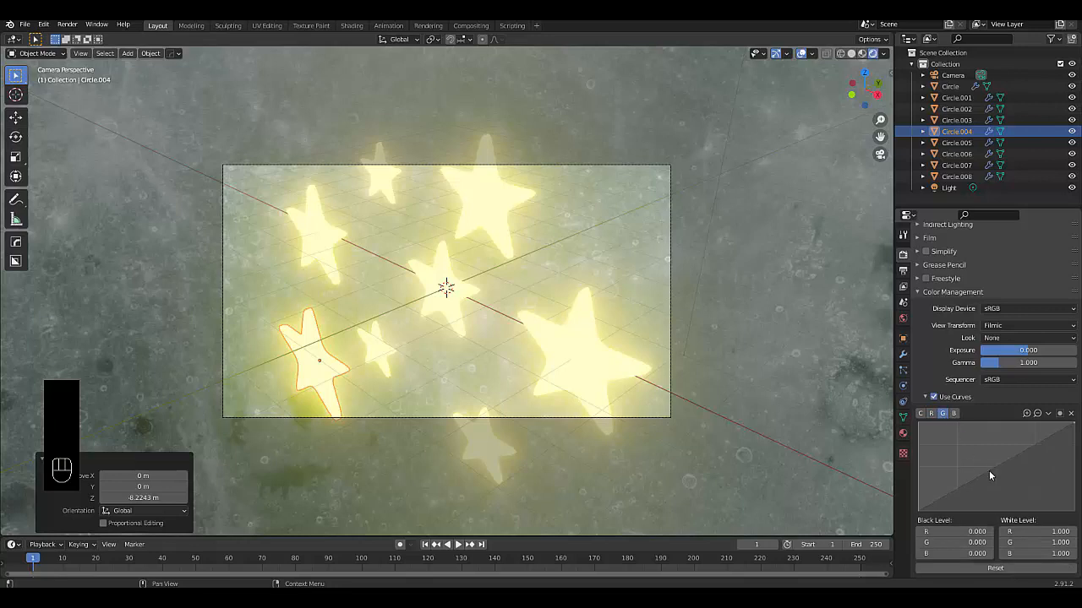
mouse_move(989, 468)
left_mouse_down()
mouse_move(969, 452)
mouse_move(1030, 492)
mouse_move(1008, 472)
left_mouse_up()
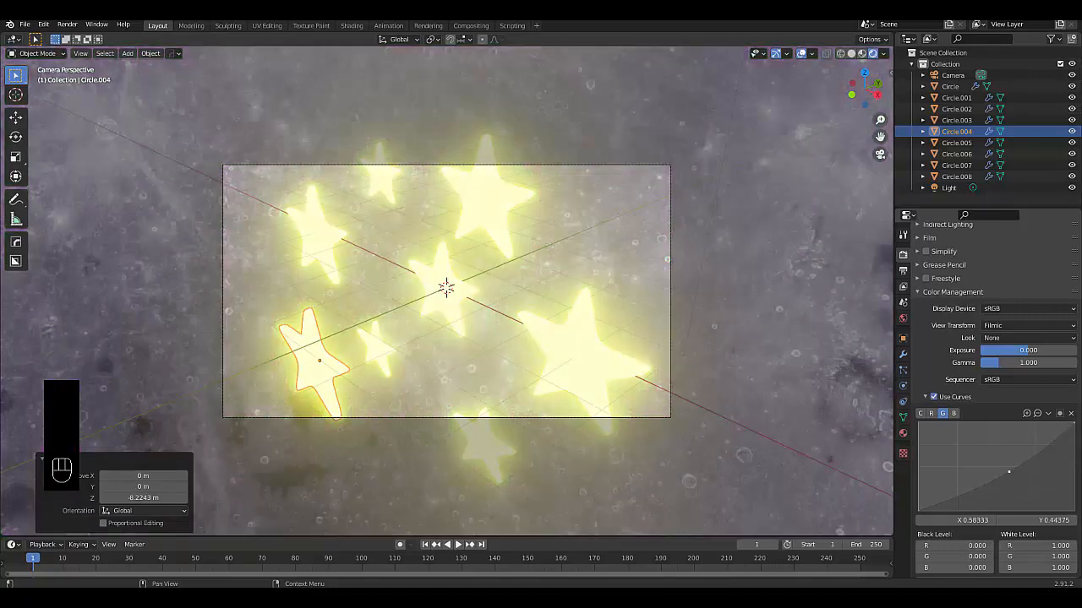
Raise the blue curve with a point at about X 0.333, Y 0.588 to tint the scene blue.
left_click(954, 413)
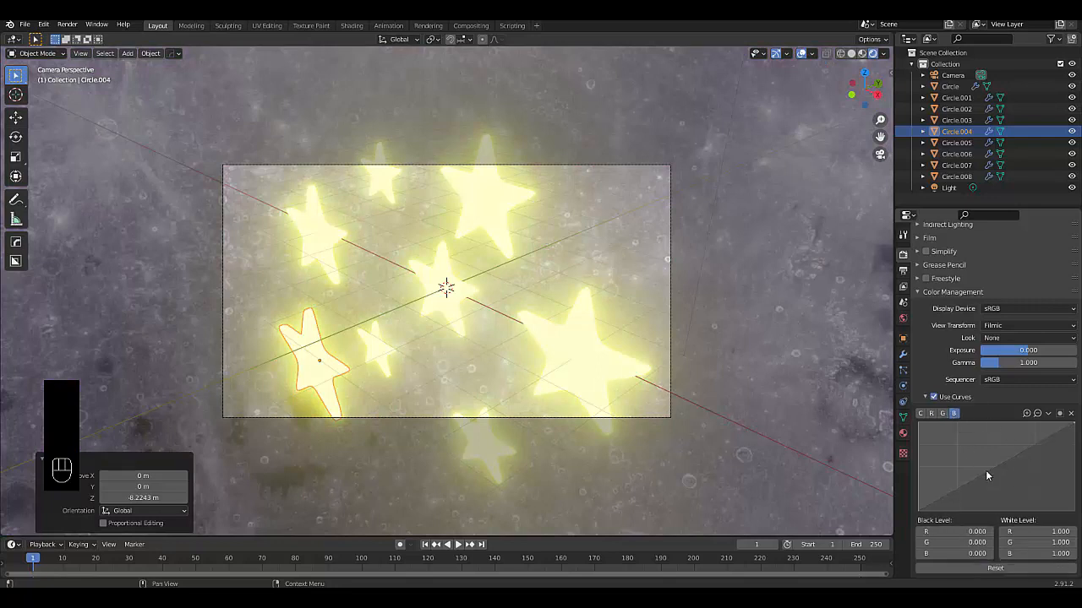
left_click_drag(985, 476, 970, 459)
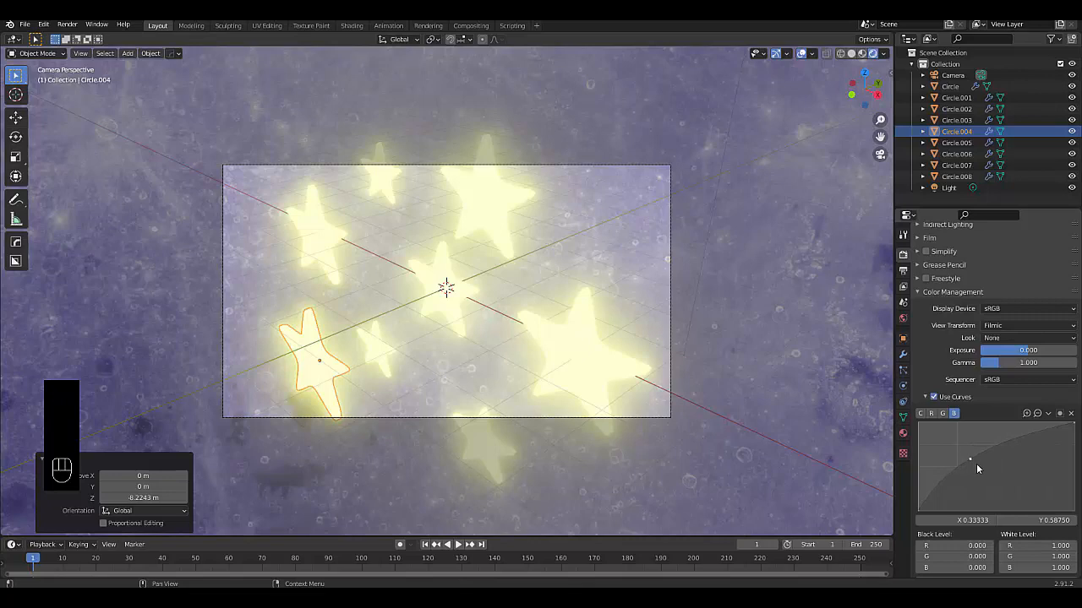
scroll(600, 430, "down", 2)
scroll(556, 407, "up", 3)
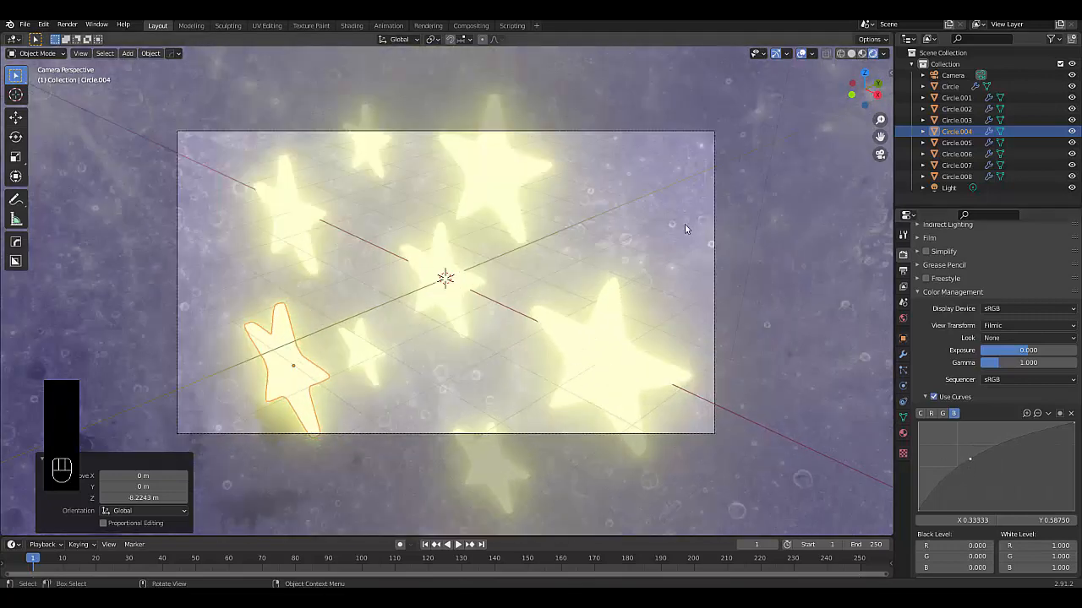
Render the current frame as a still image and view the whole result.
left_click(56, 24)
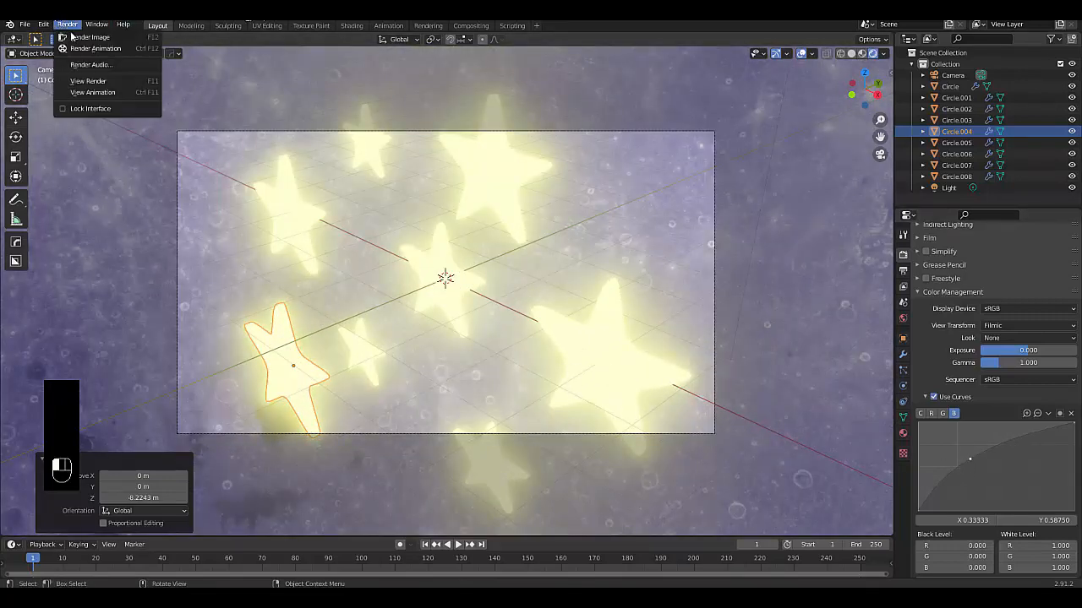
left_click(89, 37)
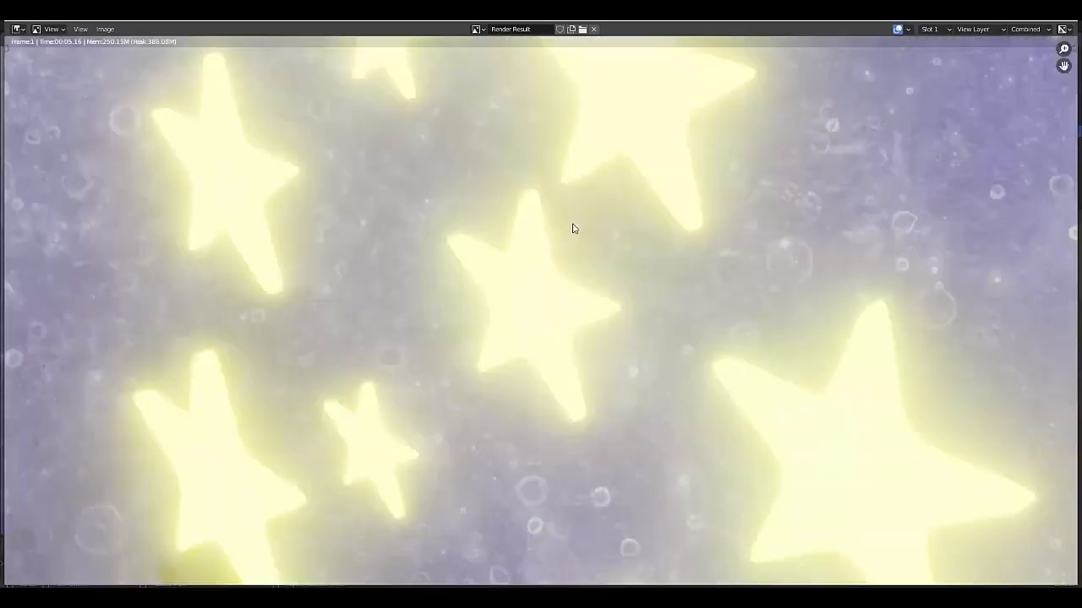
scroll(573, 229, "down", 4)
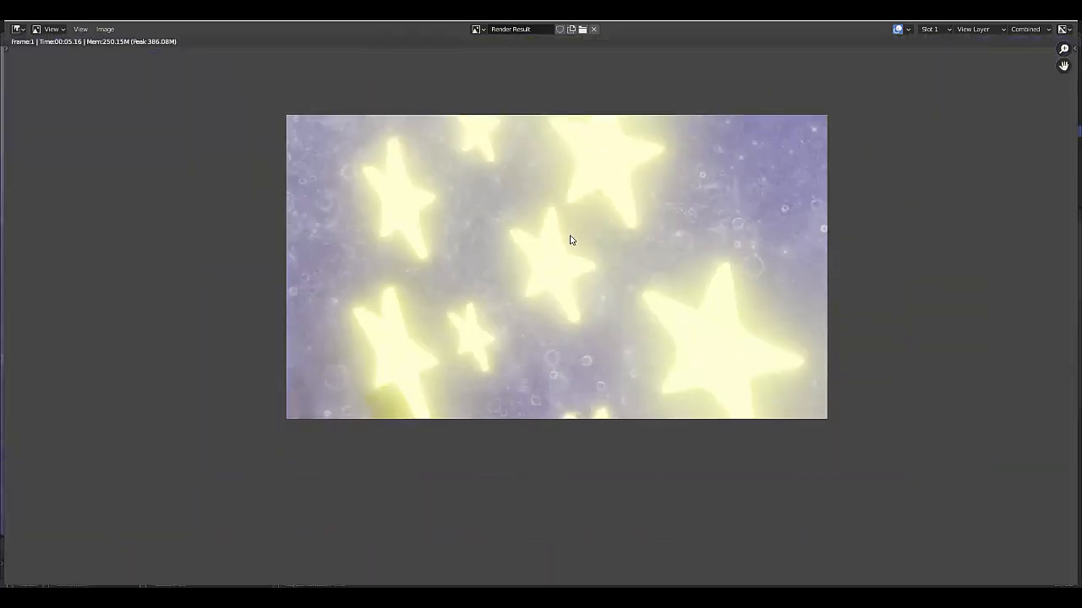